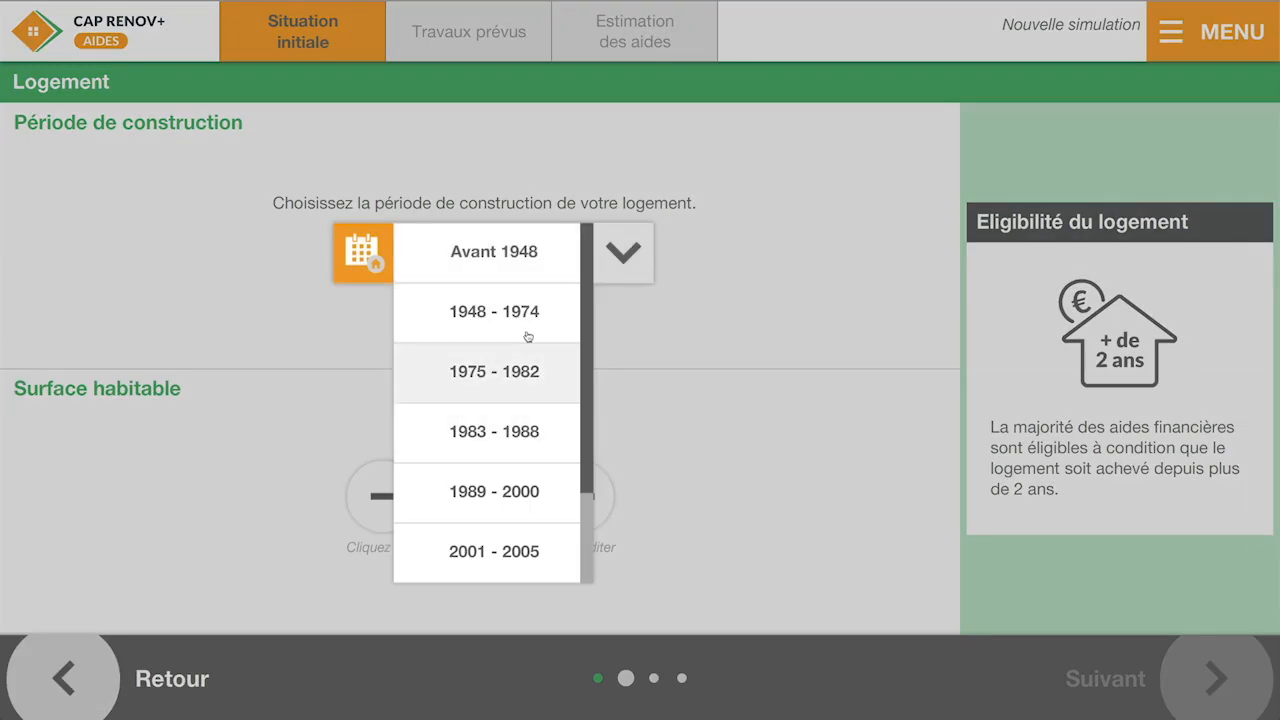
Set the dwelling's construction period to 1948 - 1974 and its living area to 110 m²
left_click(528, 310)
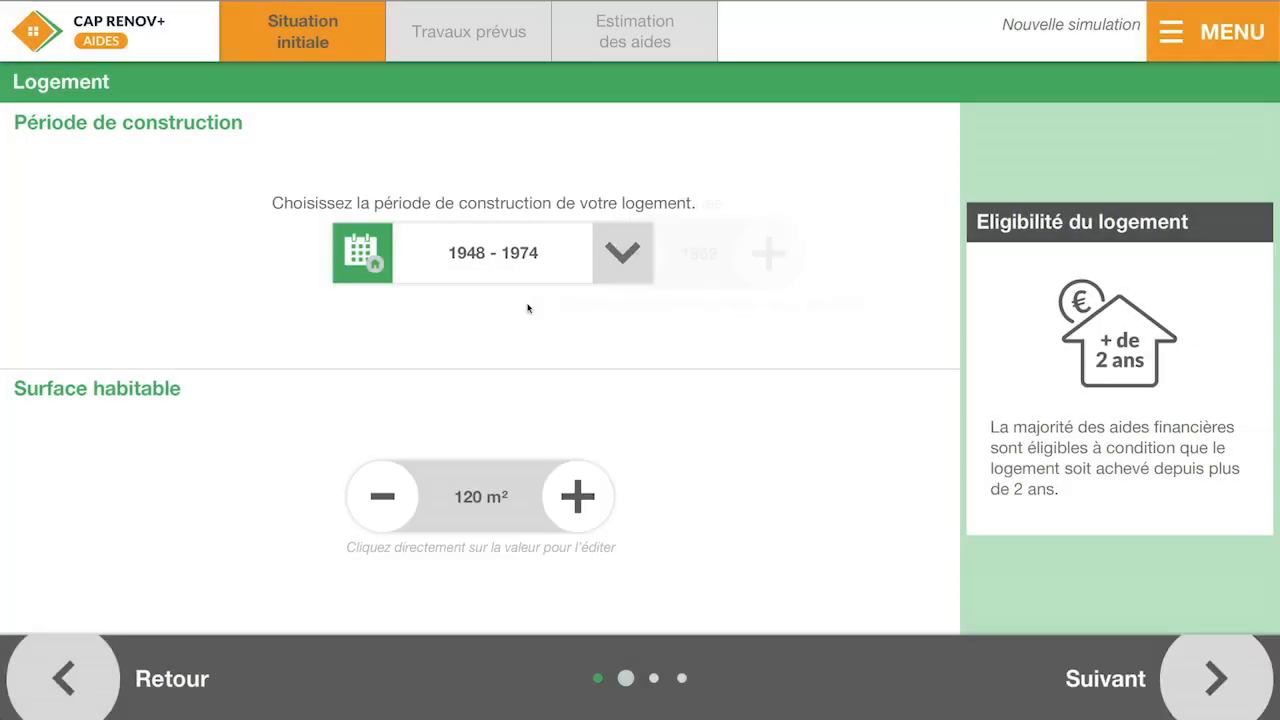
left_click(407, 498)
left_click(386, 498)
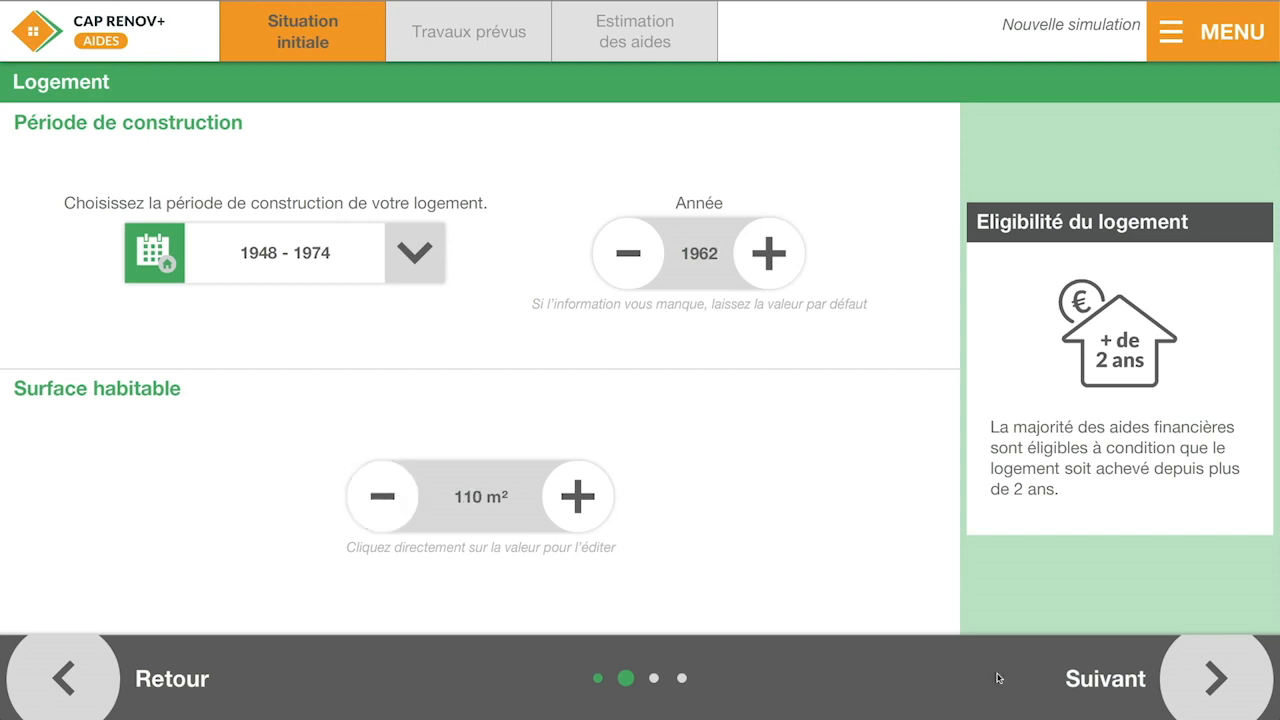
left_click(1166, 678)
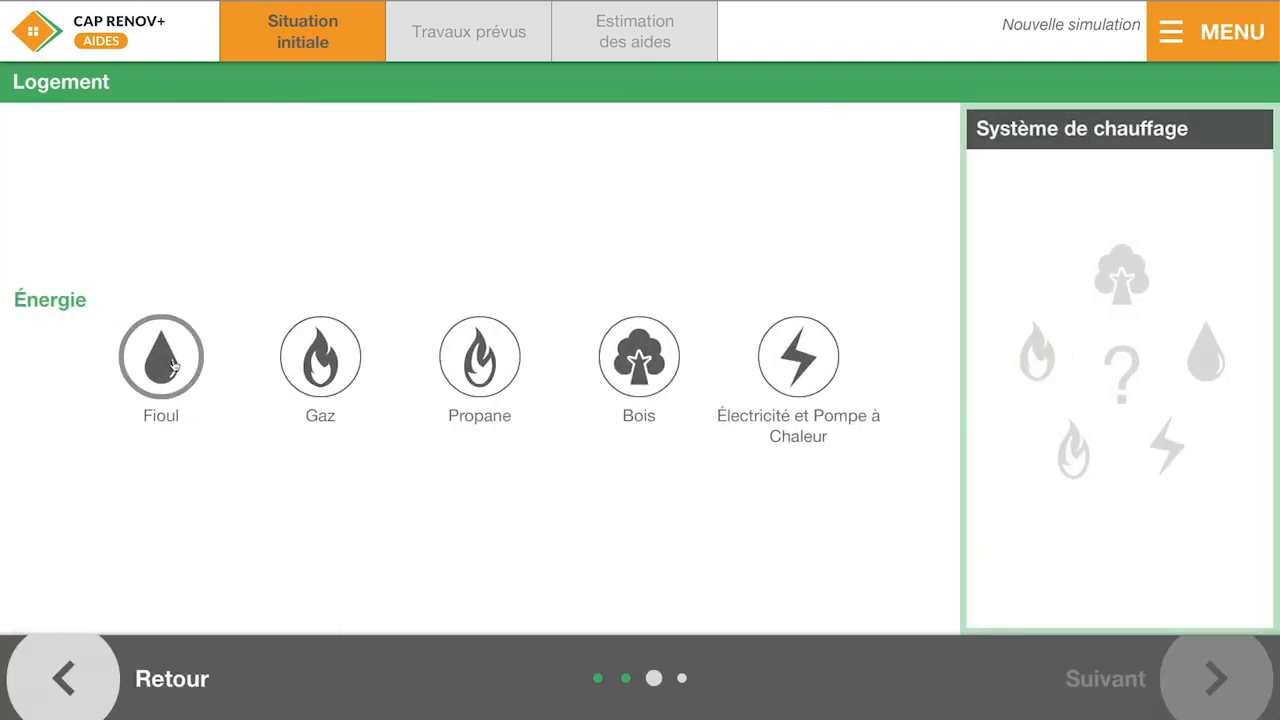
Choose gas as the heating energy with a floor-standing Chaudière HT generator and validate the dwelling details
left_click(320, 356)
left_click(262, 364)
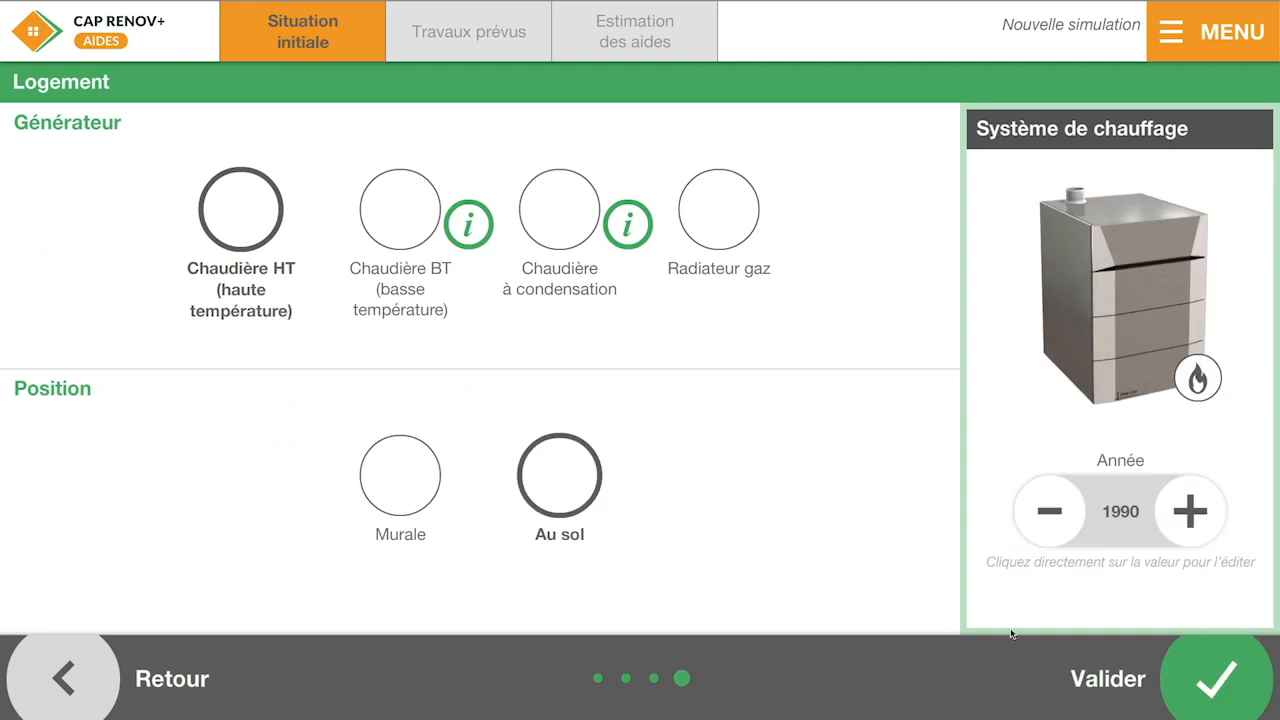
left_click(1110, 678)
Define the aid beneficiary as Propriétaire occupant with a household of 2 adults and 1 child
left_click(646, 409)
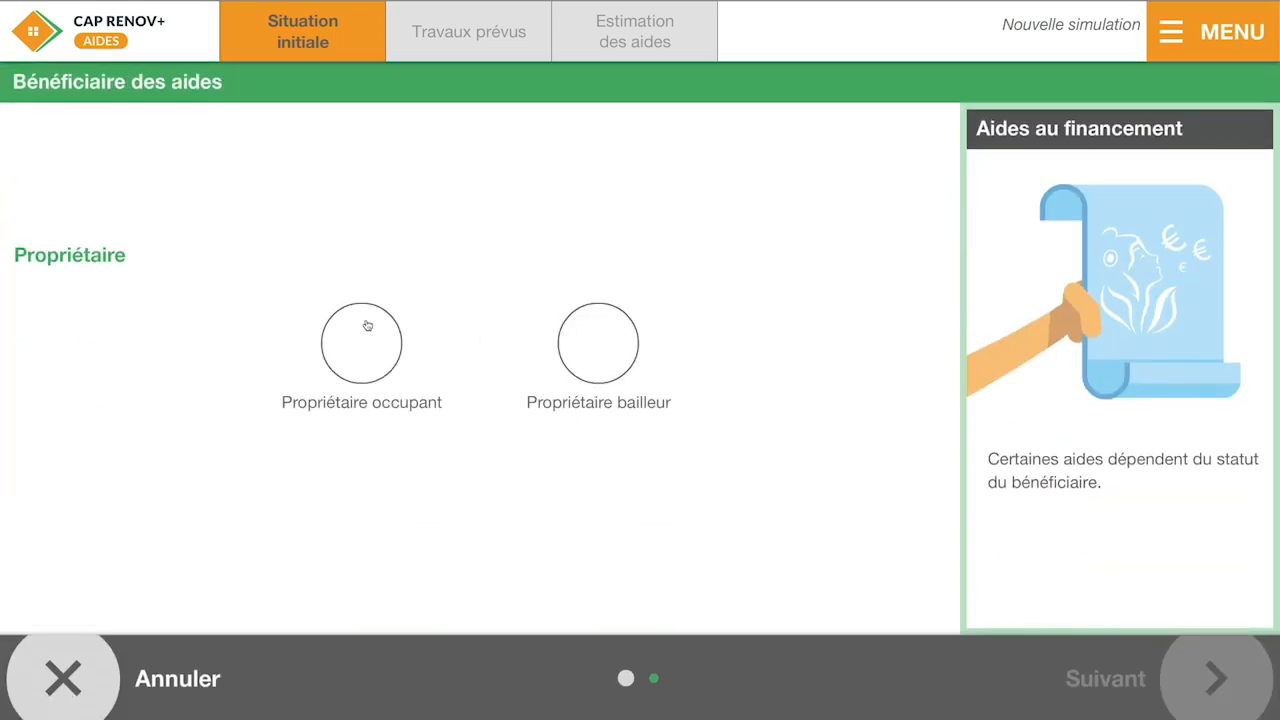
left_click(328, 350)
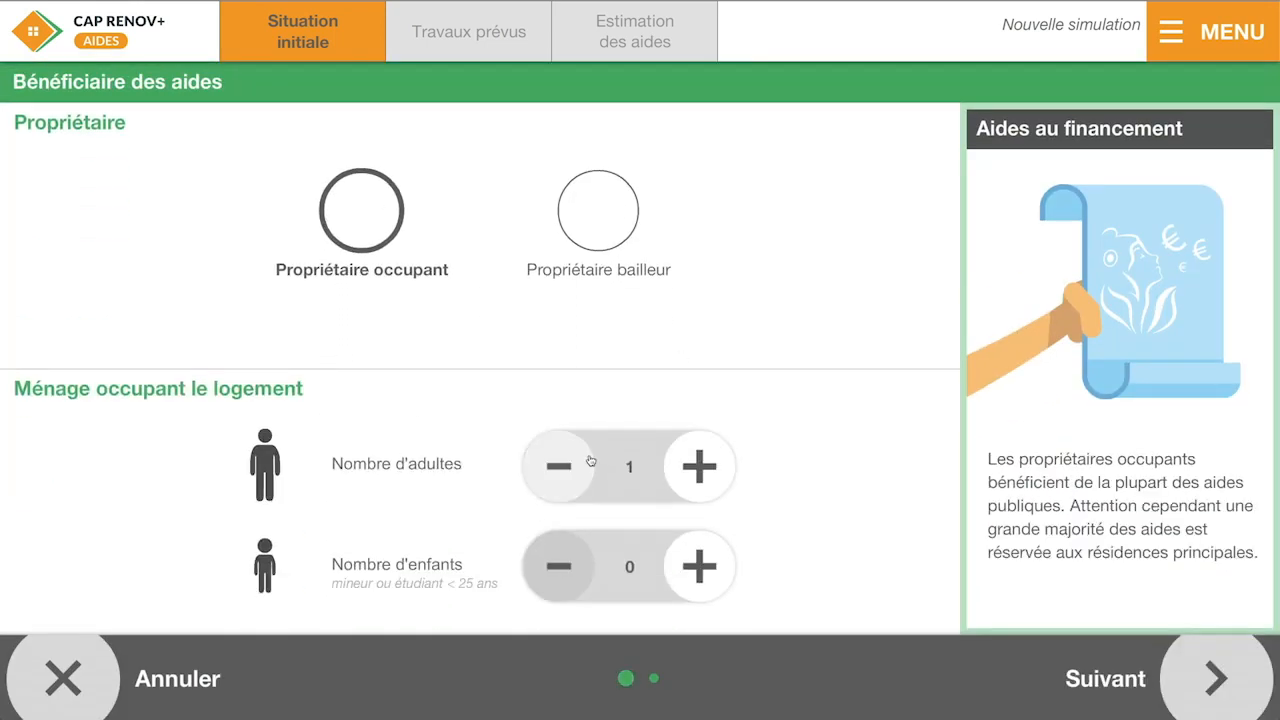
left_click(680, 471)
left_click(700, 565)
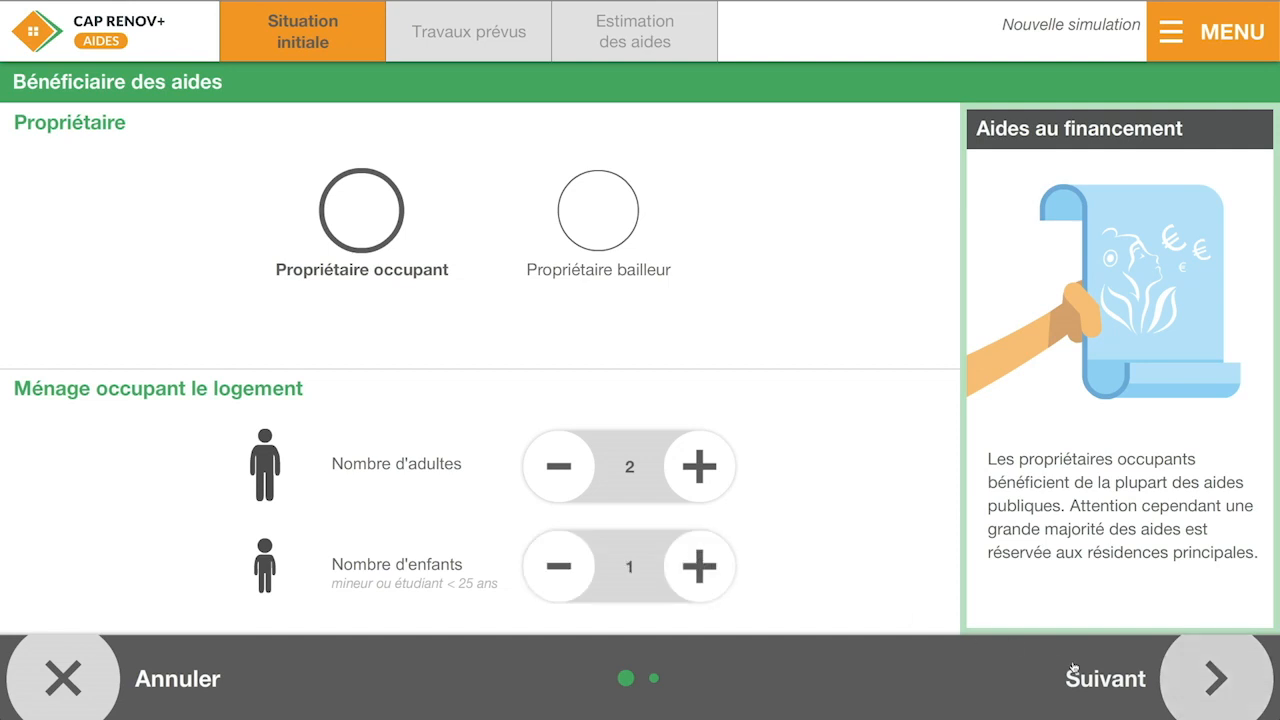
left_click(1106, 677)
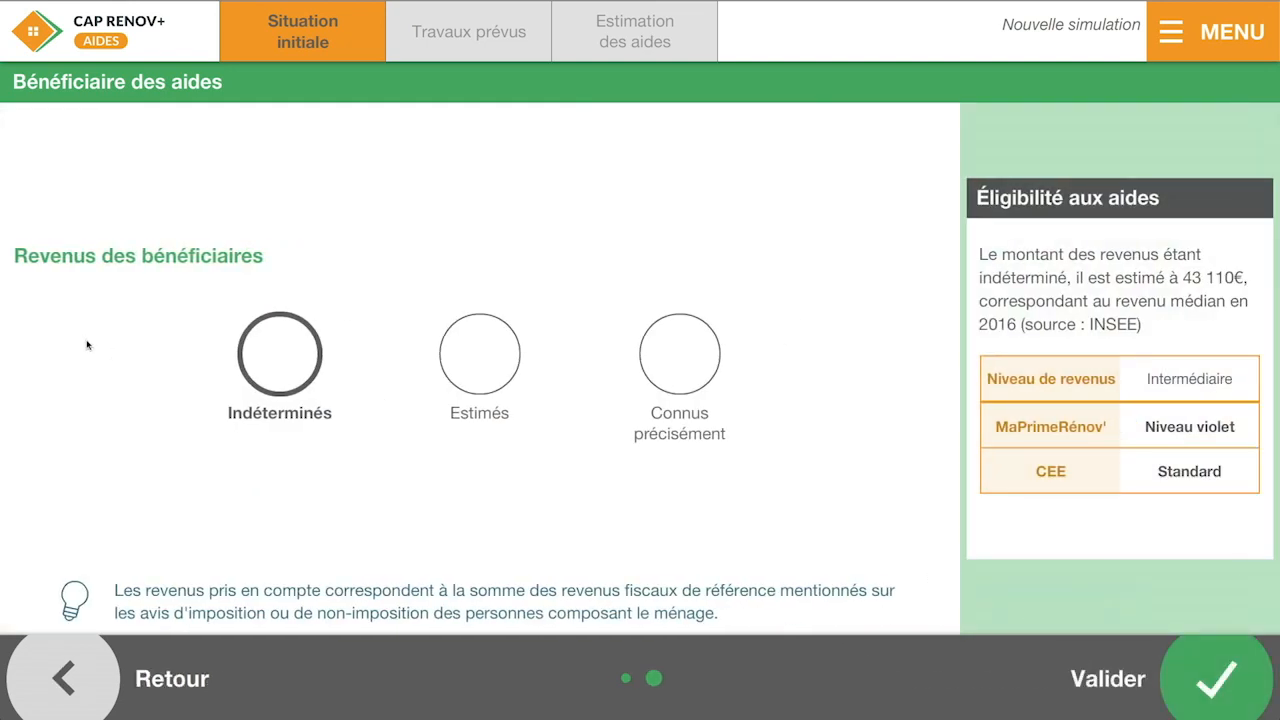
Set the beneficiaries' income as estimated, at 33 547€ ou moins and Plus de 26 170€, and validate it
left_click(473, 367)
left_click(1112, 684)
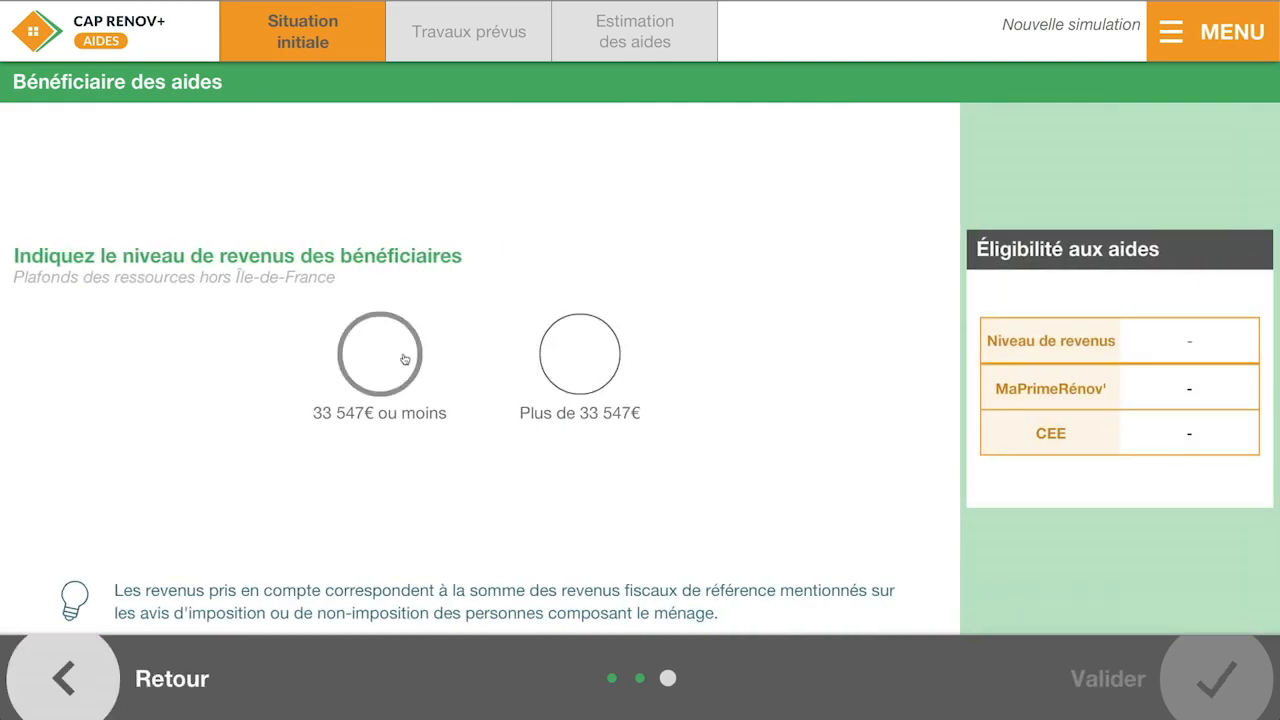
left_click(405, 360)
left_click(590, 479)
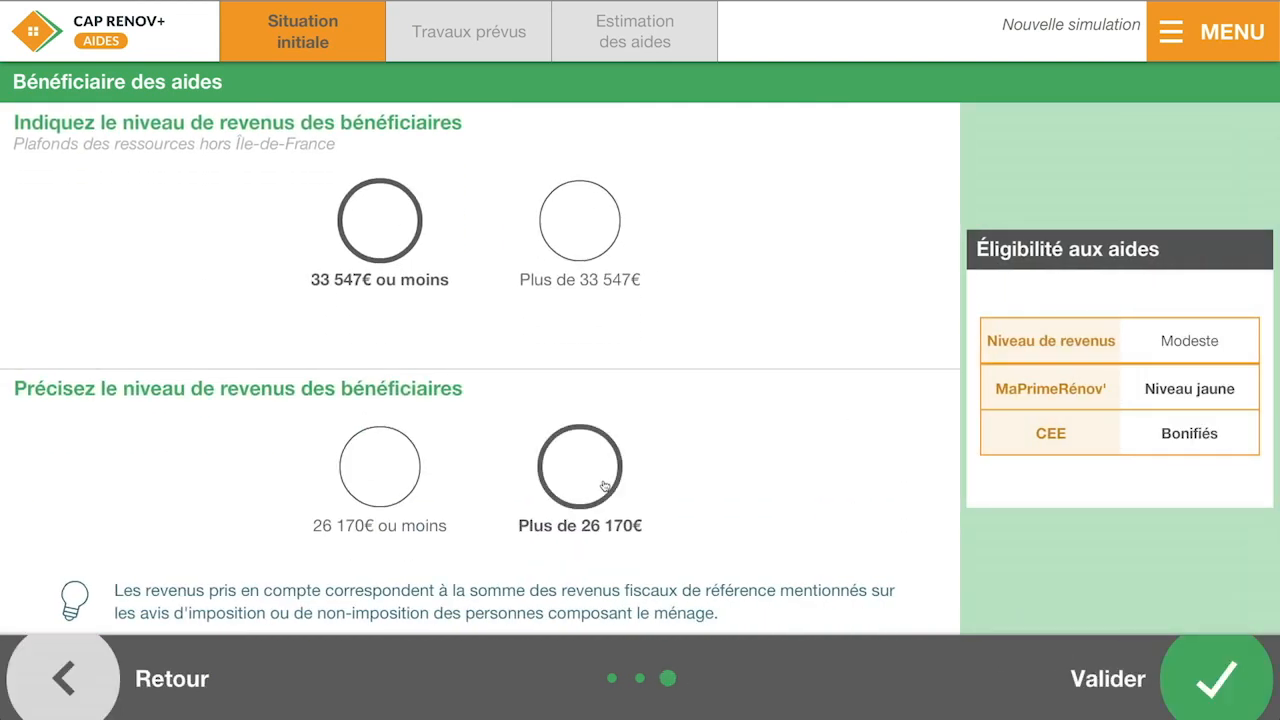
left_click(1138, 683)
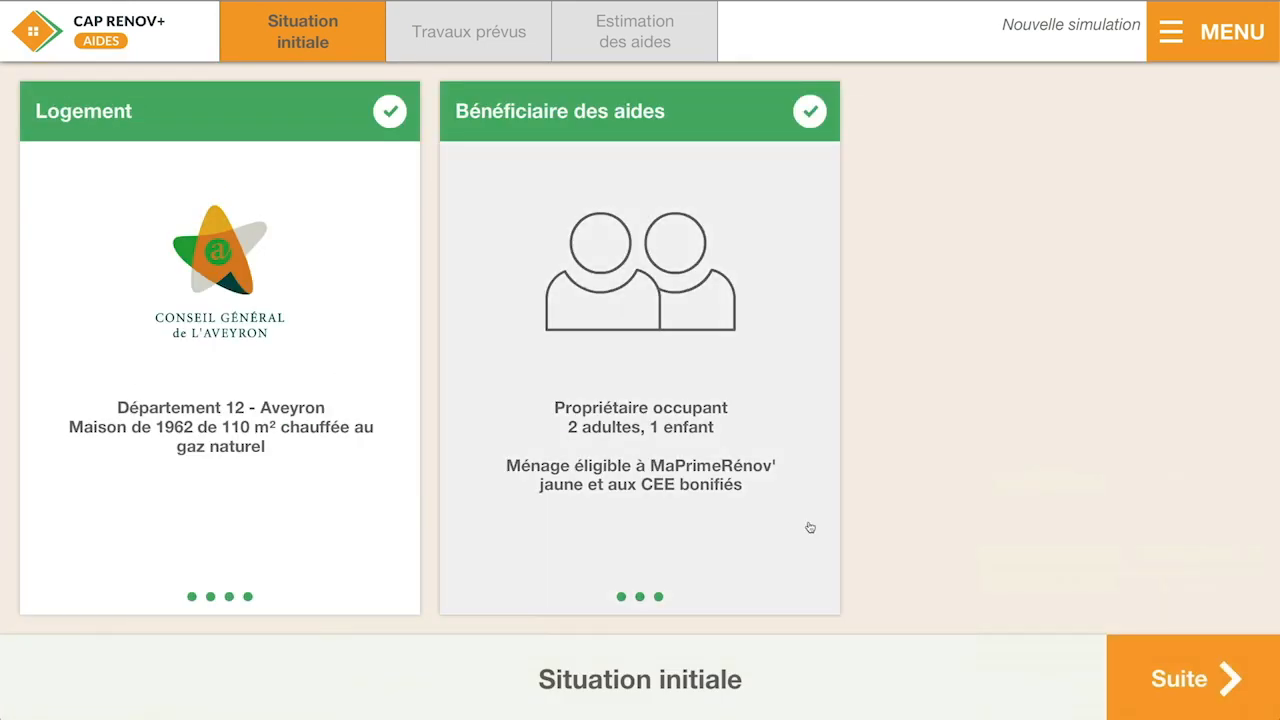
Select Bâtiment and Chauffage, climatisation et eau chaude as the planned works and continue to the building renovation
left_click(1139, 688)
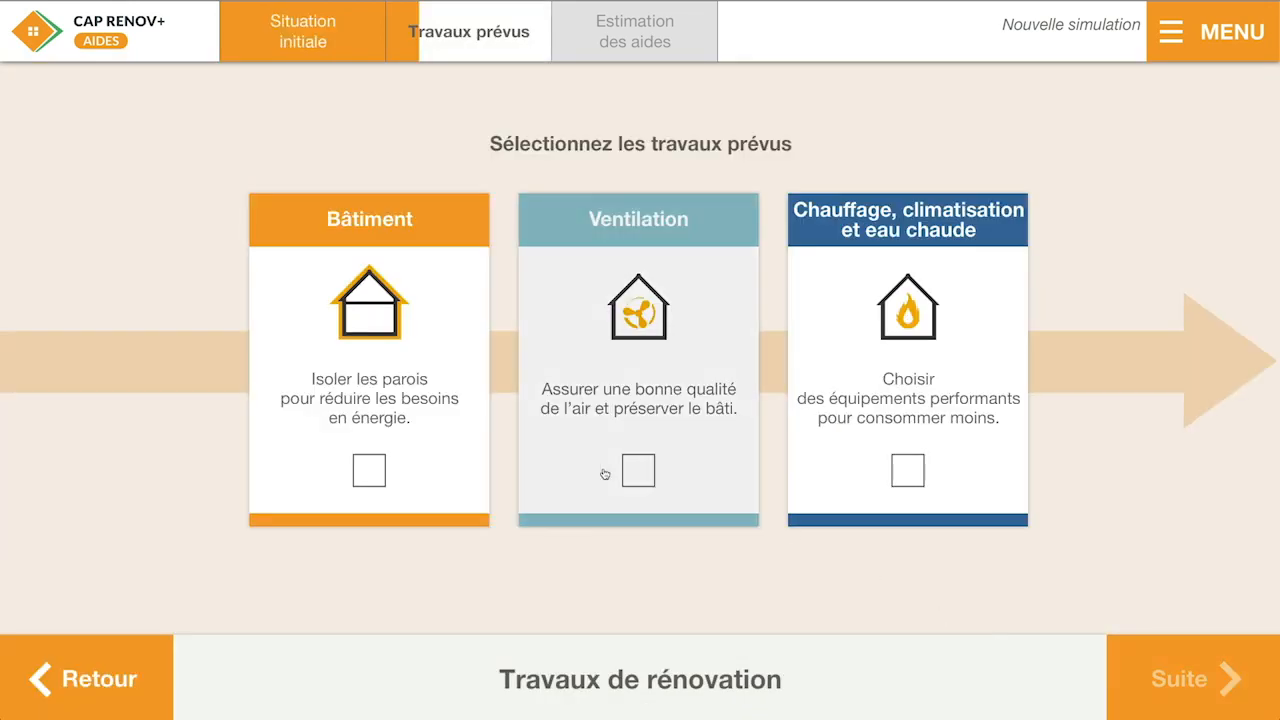
left_click(436, 421)
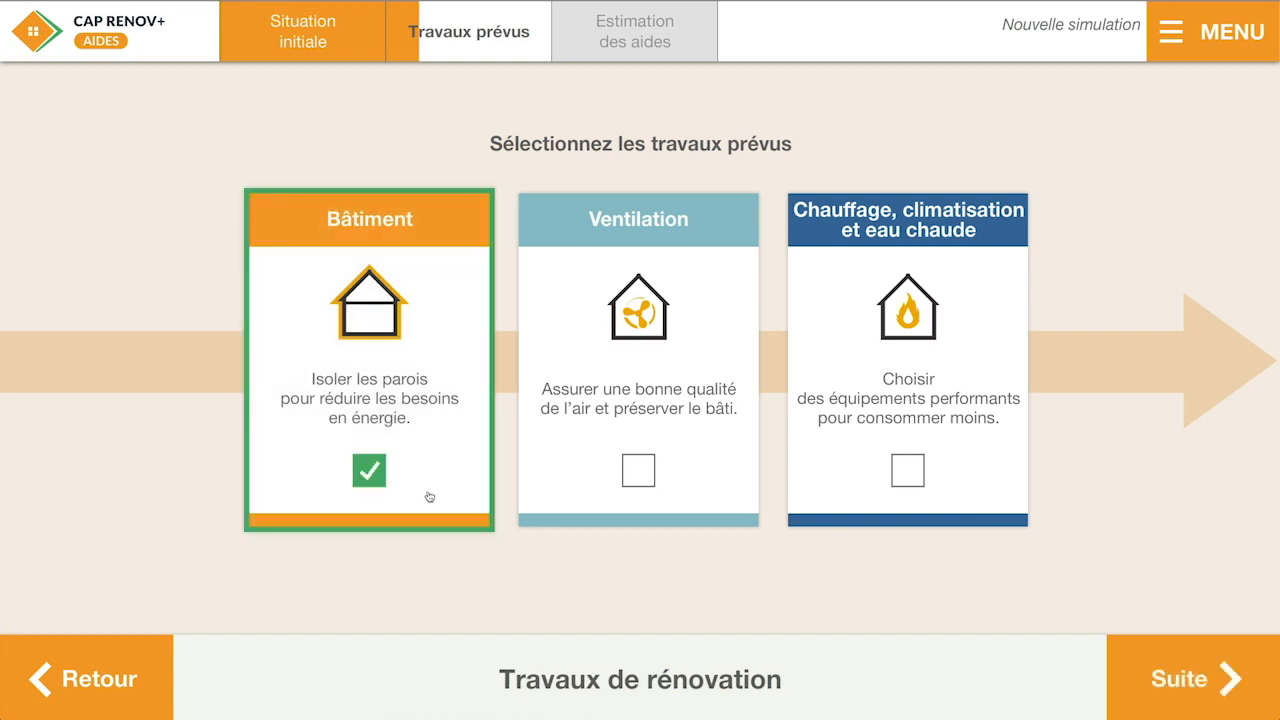
left_click(860, 487)
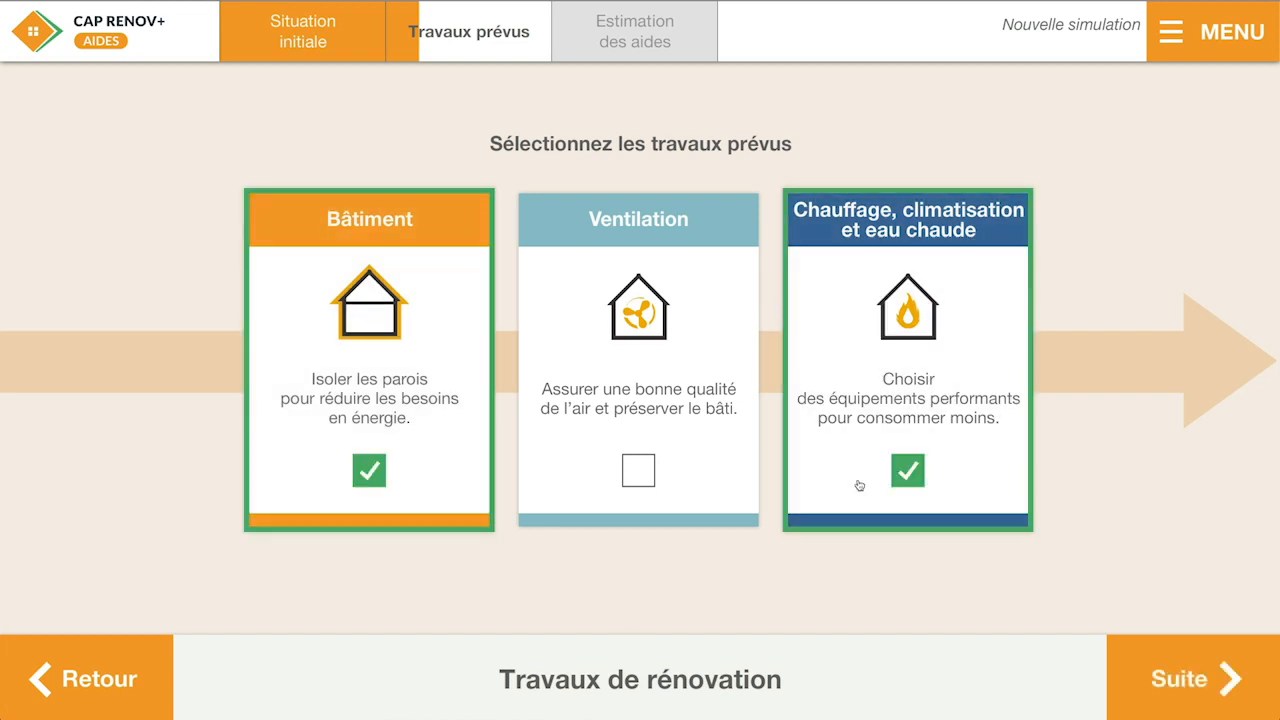
left_click(1145, 667)
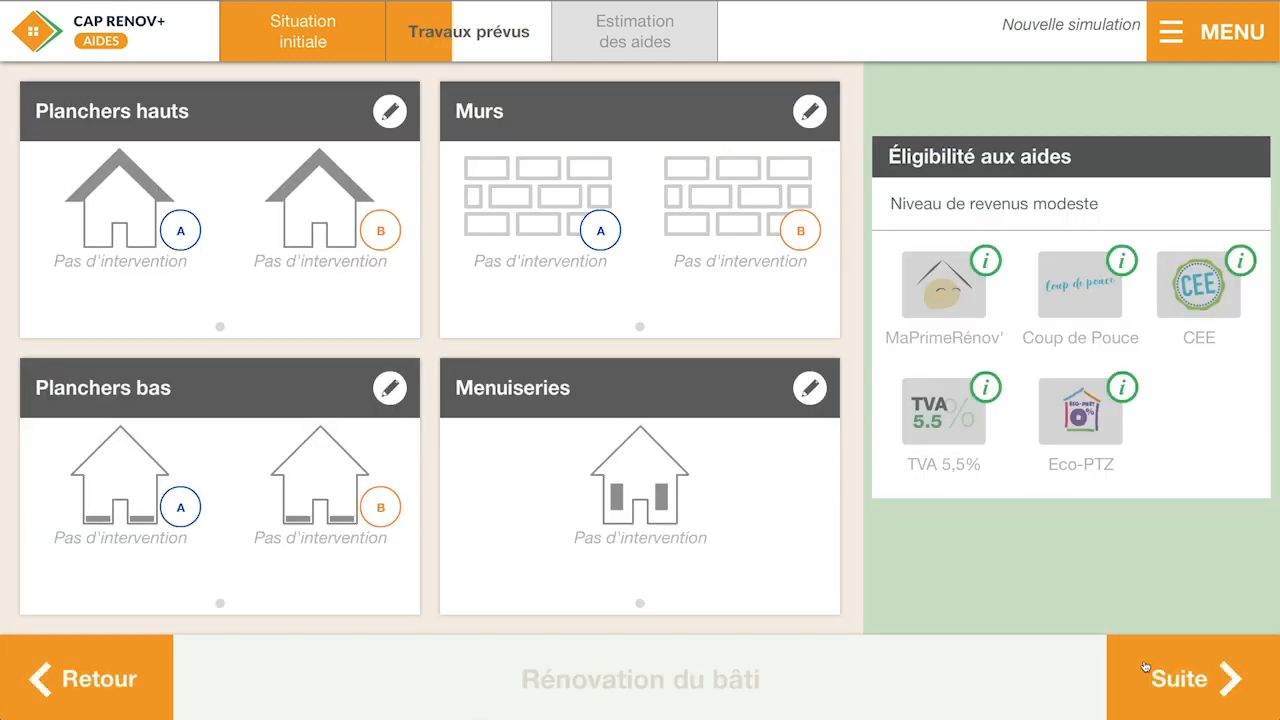
Define a single type of Planchers hauts to insulate: Toiture sous rampants, insulated Par l'intérieur
left_click(168, 177)
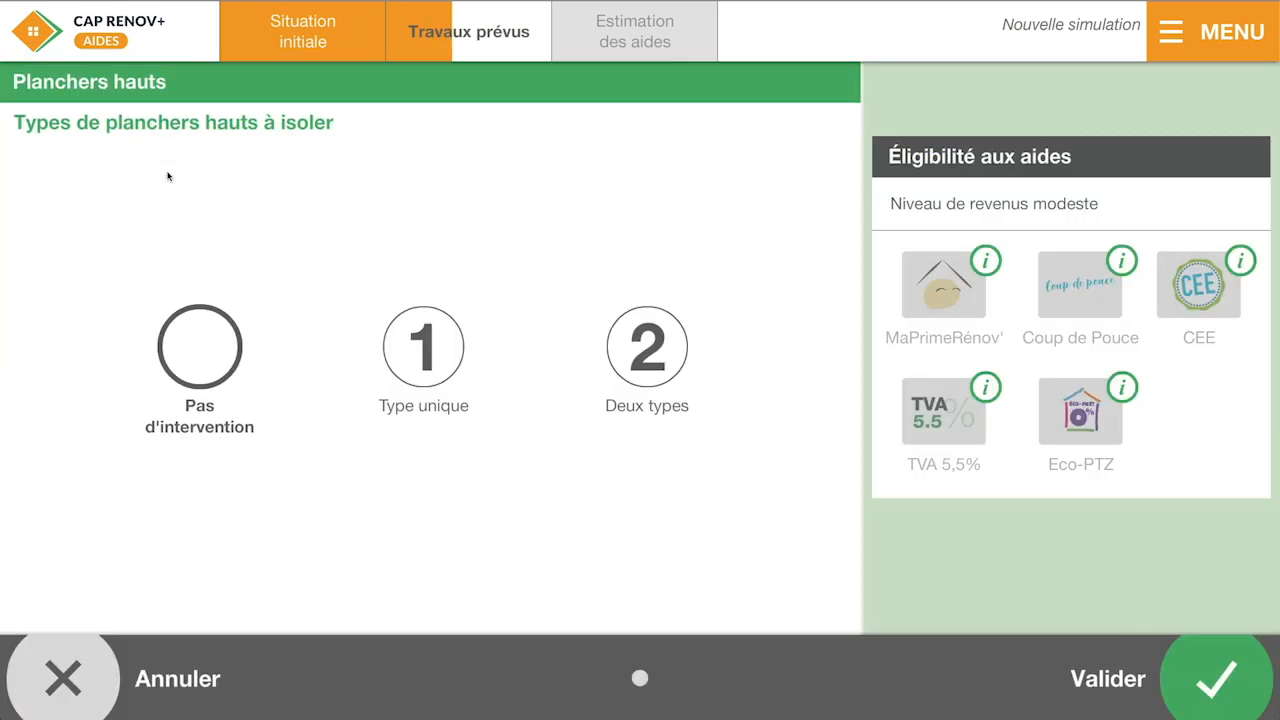
left_click(461, 355)
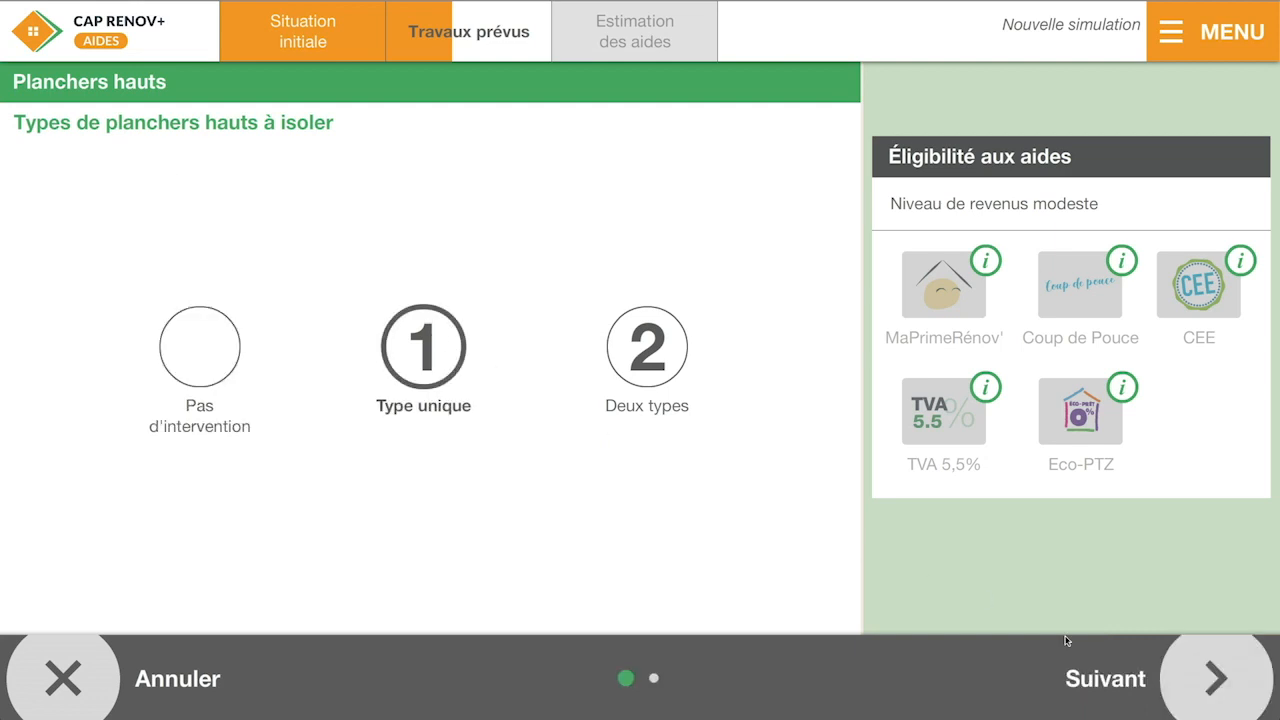
left_click(1103, 679)
left_click(415, 205)
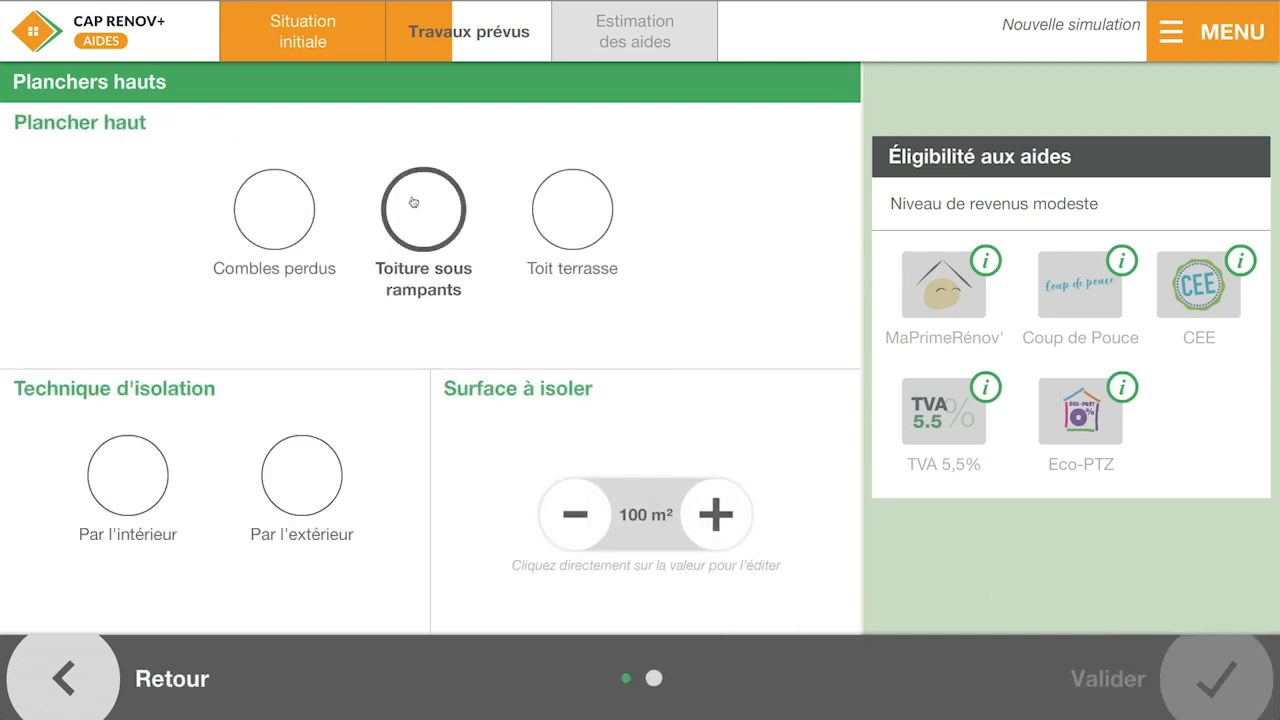
left_click(160, 505)
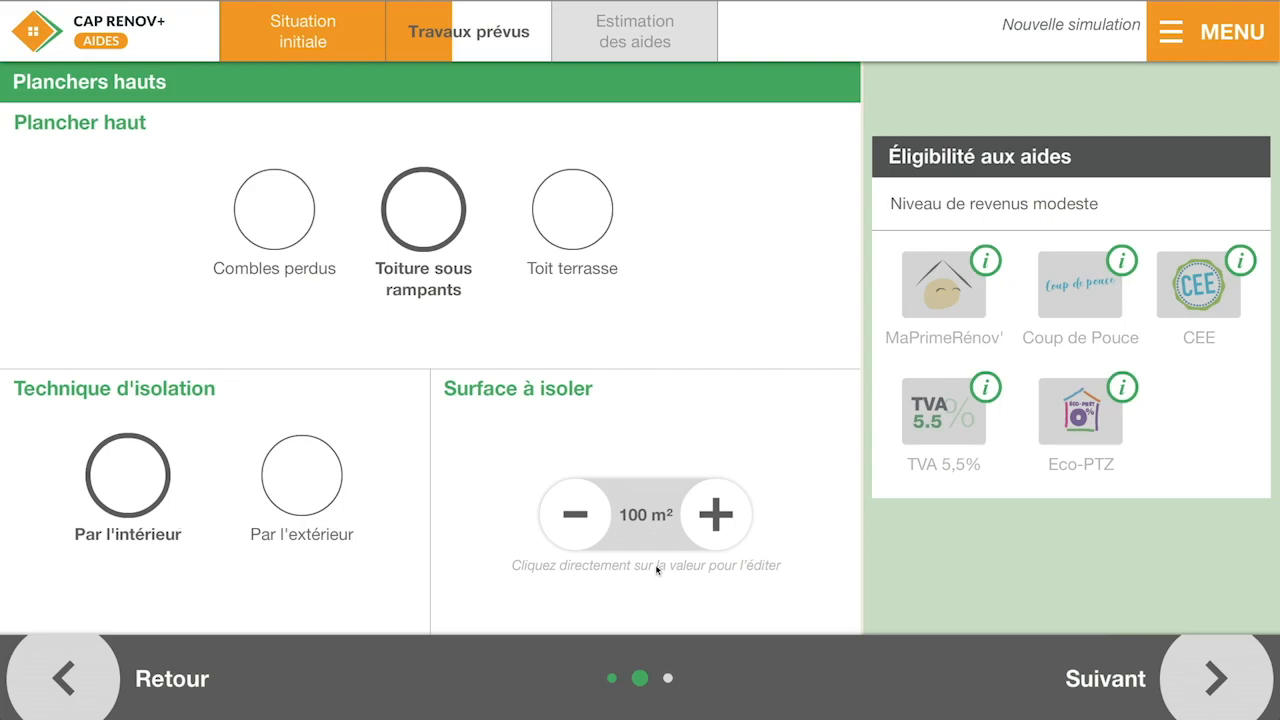
Set the roof surface to insulate to 82 m² and continue to the insulation materials
left_click(647, 522)
type("82 m²")
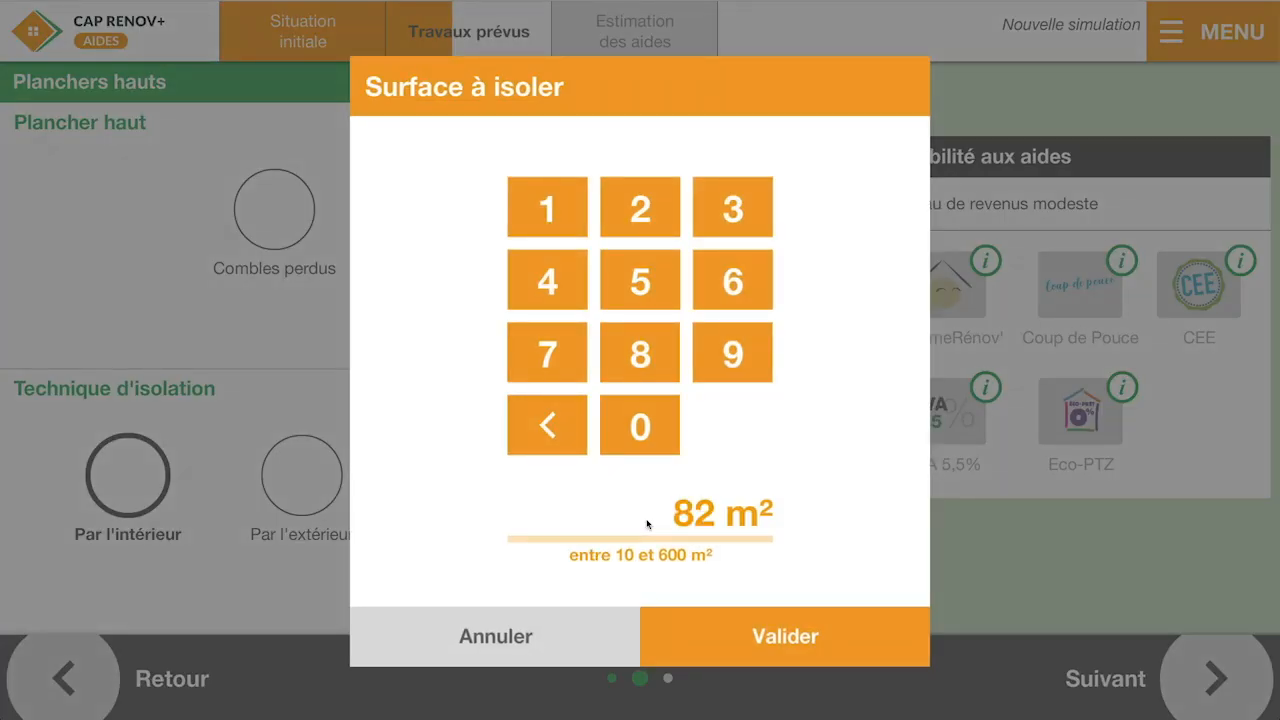
key("Return")
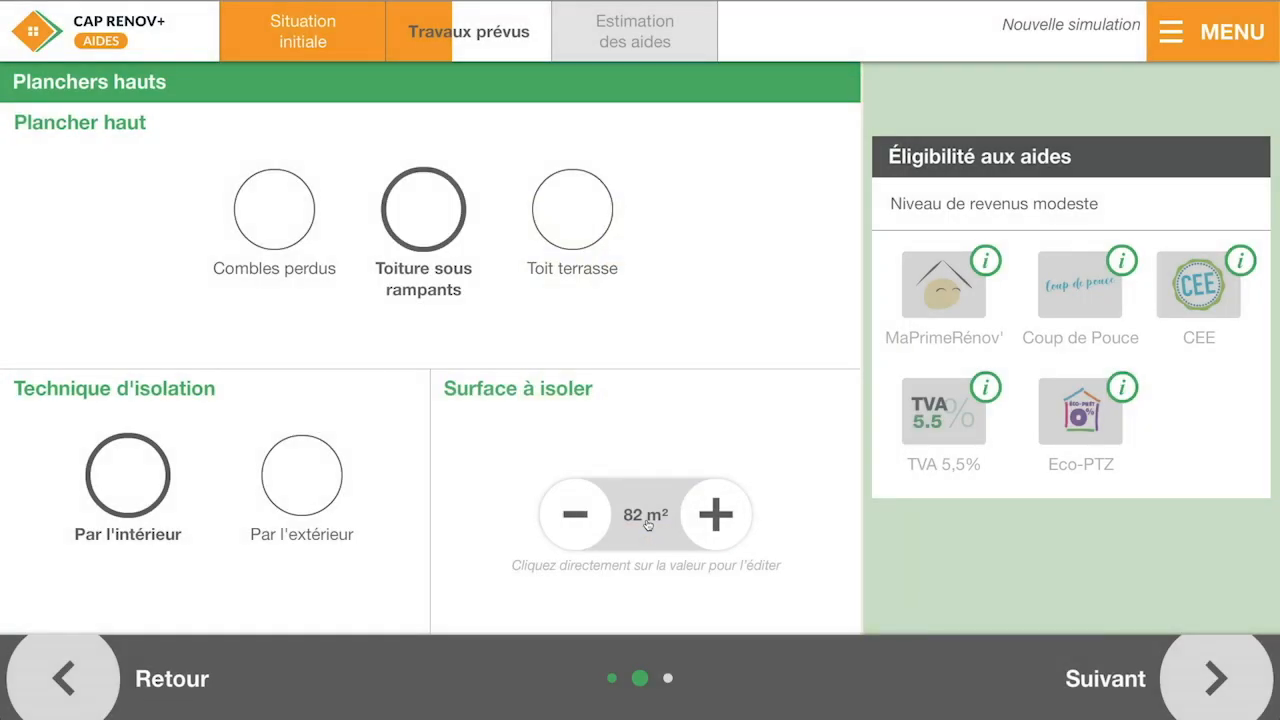
left_click(1175, 680)
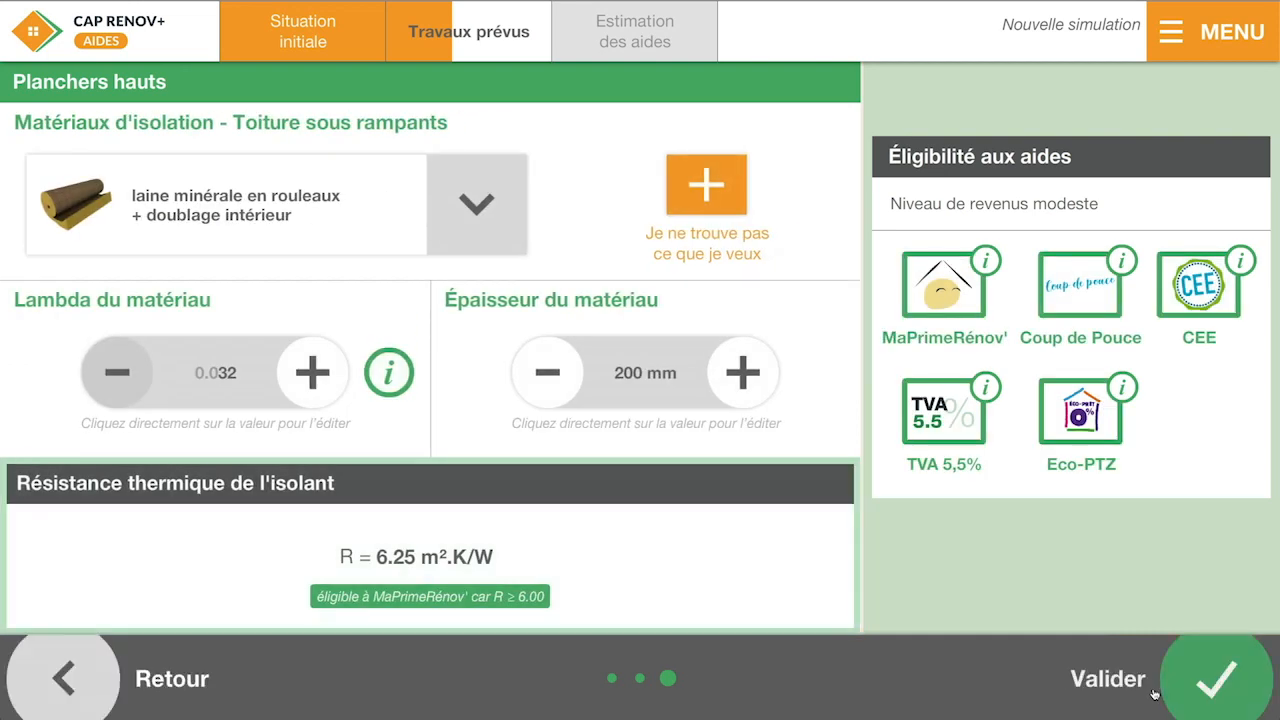
Look through the insulation materials available for the Toiture sous rampants without changing the selected one
left_click(478, 229)
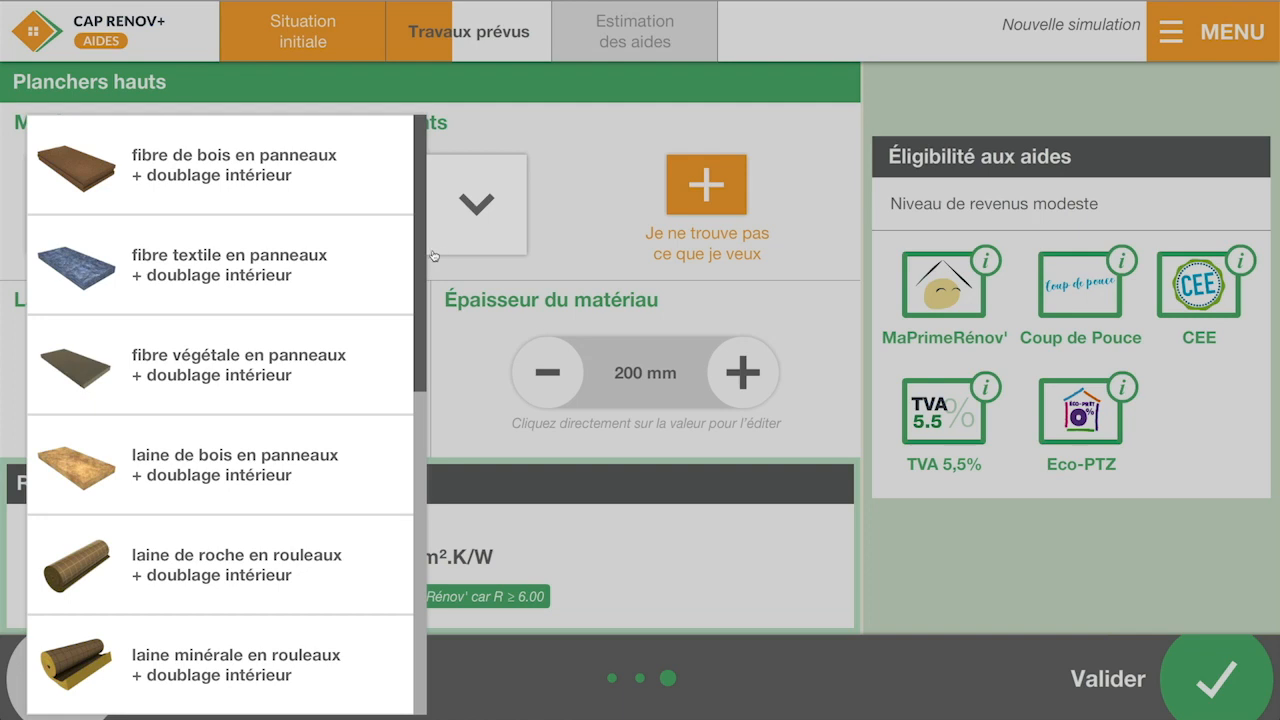
scroll(408, 325, "down", 1)
scroll(408, 325, "down", 5)
scroll(423, 274, "up", 5)
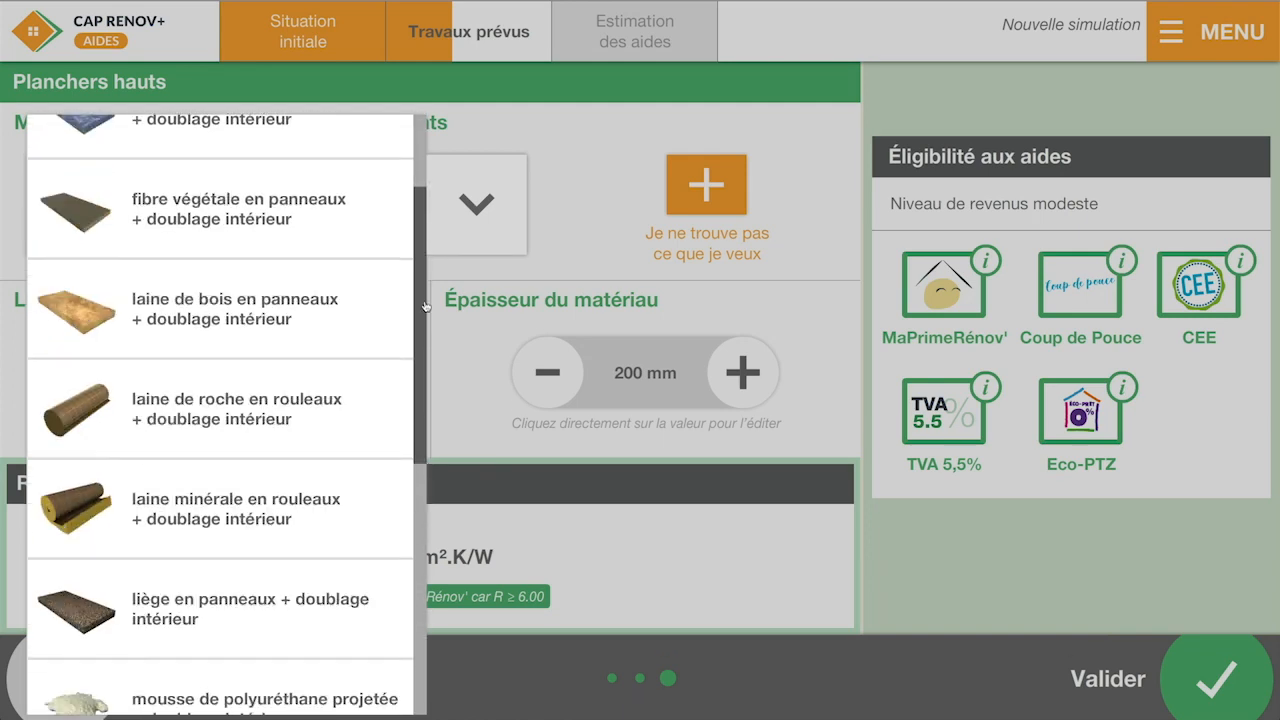
left_click(455, 276)
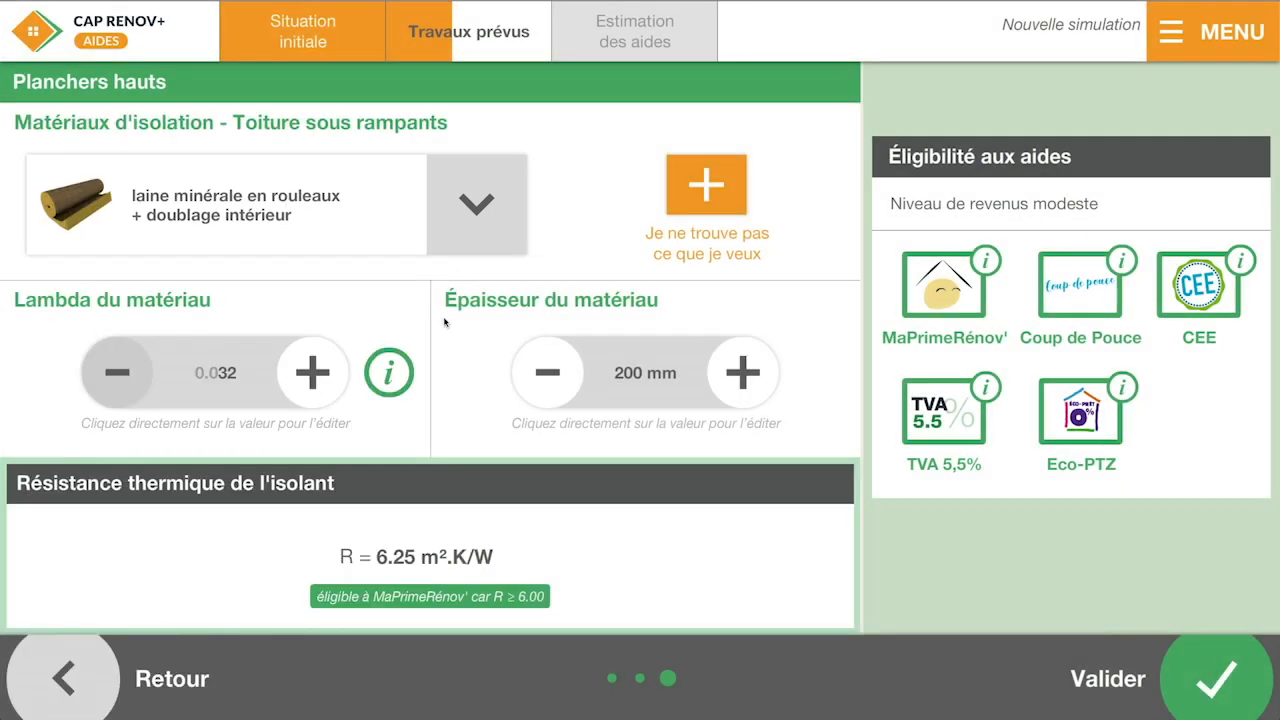
Increase the thickness of the roof insulation material to 240 mm
left_click(718, 379)
left_click(718, 379)
left_click(718, 379)
left_click(718, 379)
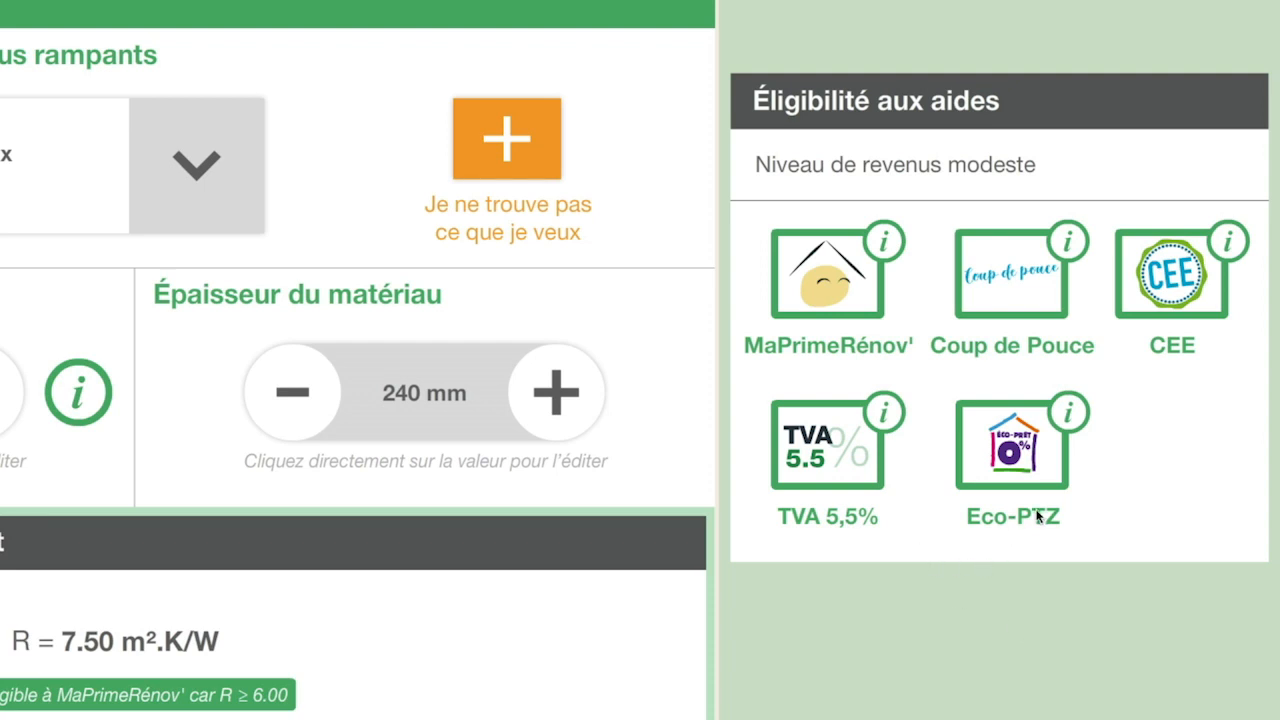
Read through the MaPrimeRénov' information pages on conditions and eligible works, and close them
left_click(886, 244)
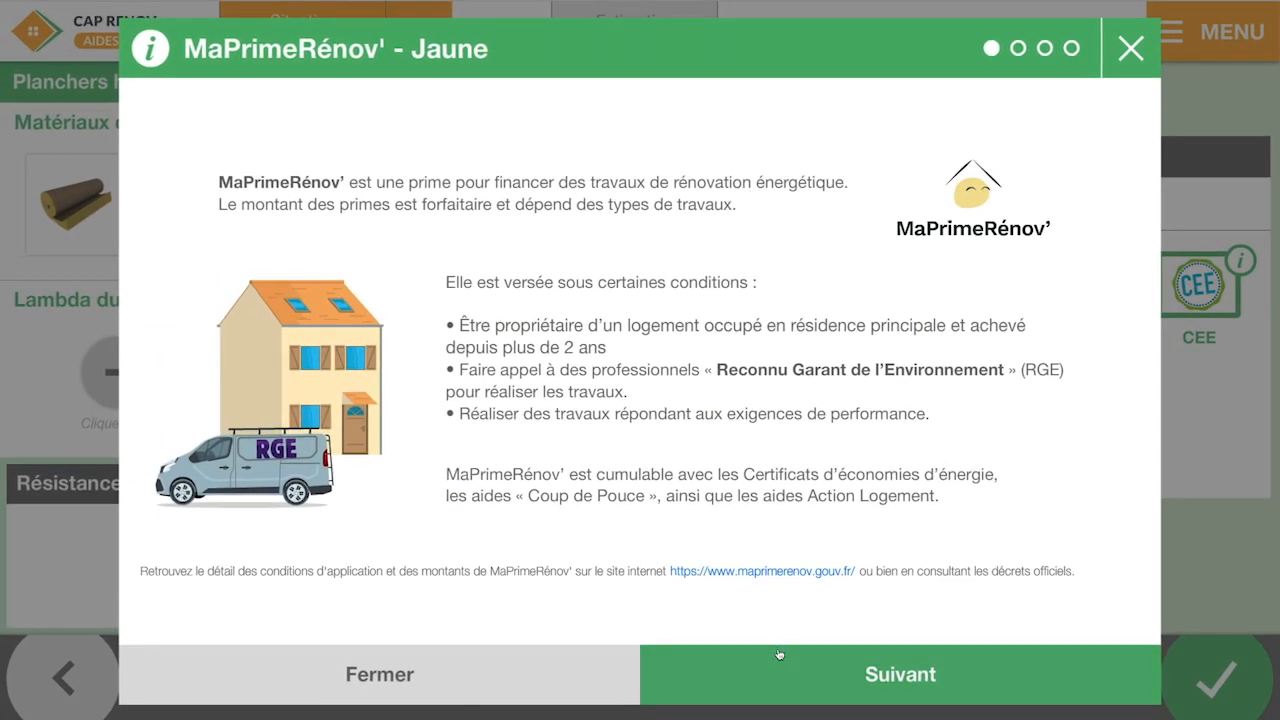
left_click(772, 662)
left_click(780, 661)
left_click(780, 661)
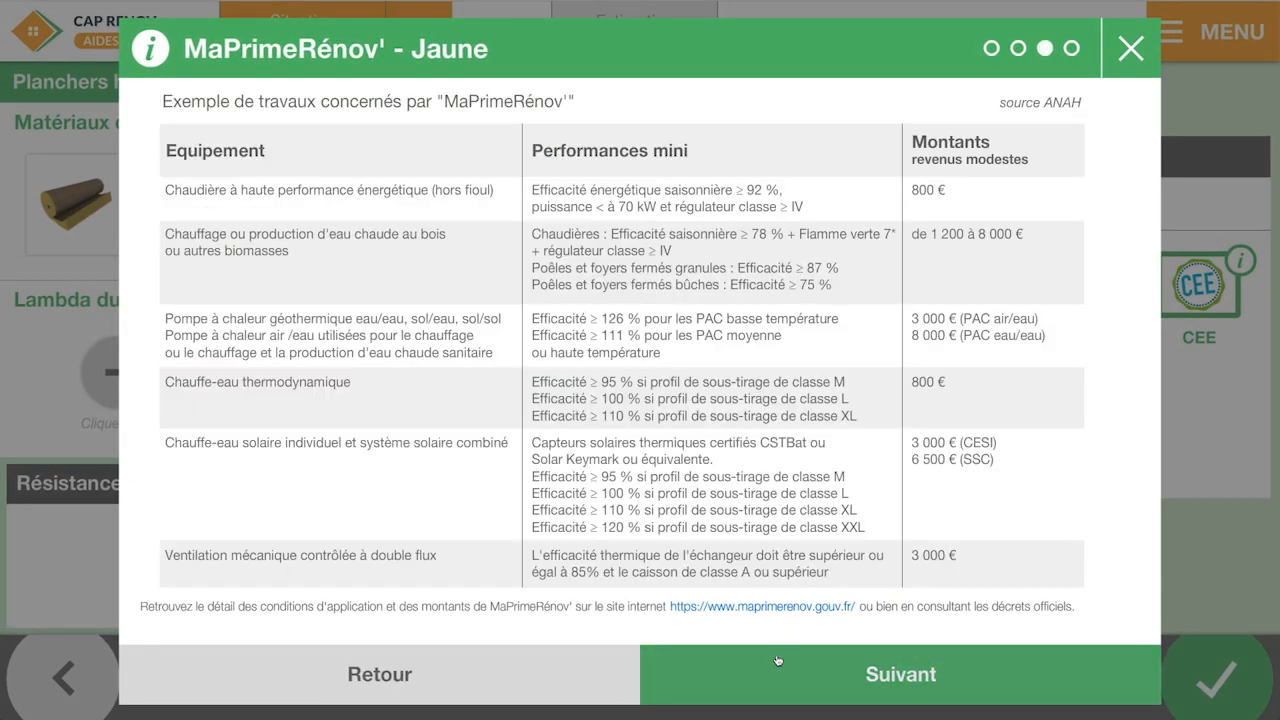
left_click(857, 658)
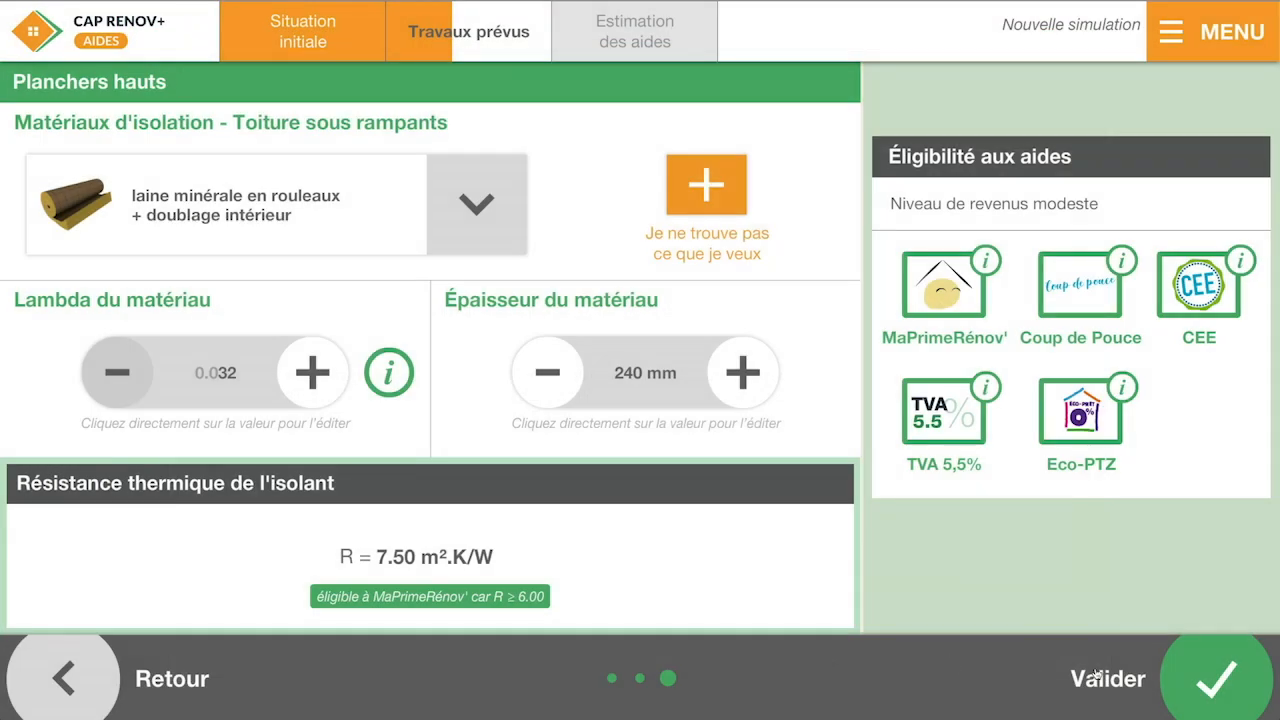
Validate the roof insulation and go to the Appoints bois settings of the equipment renovation
left_click(1147, 684)
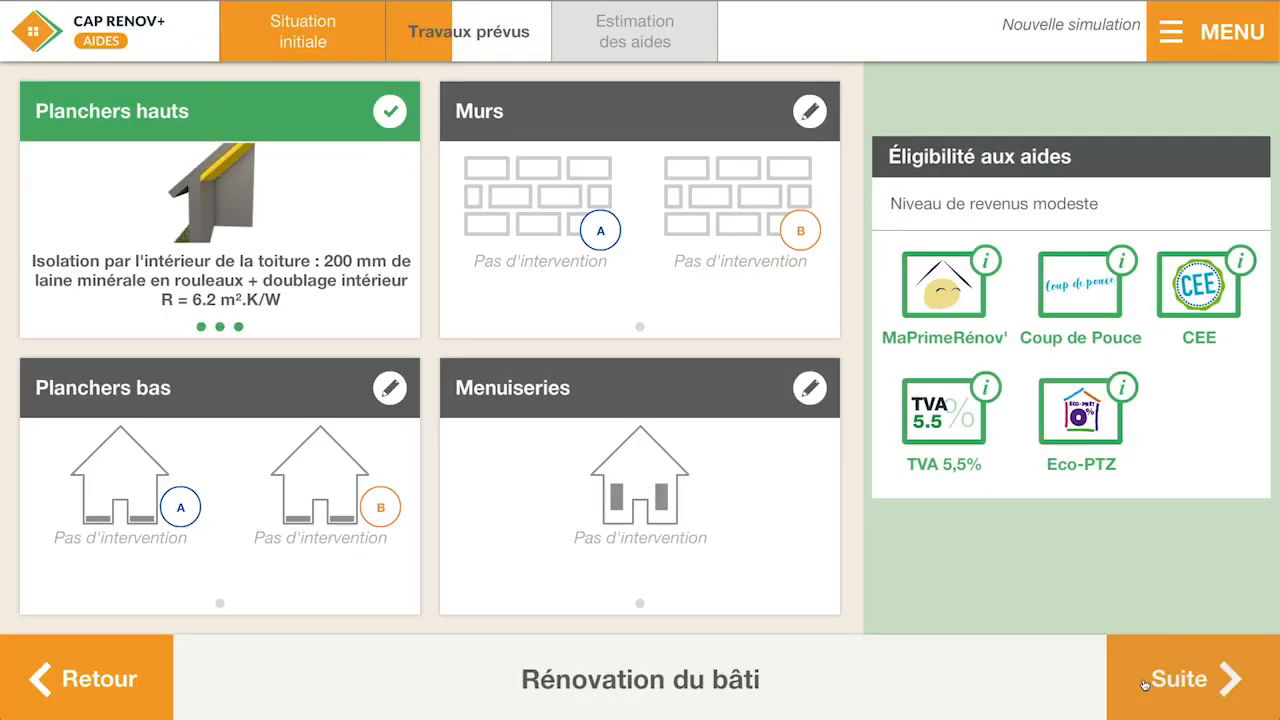
left_click(1145, 684)
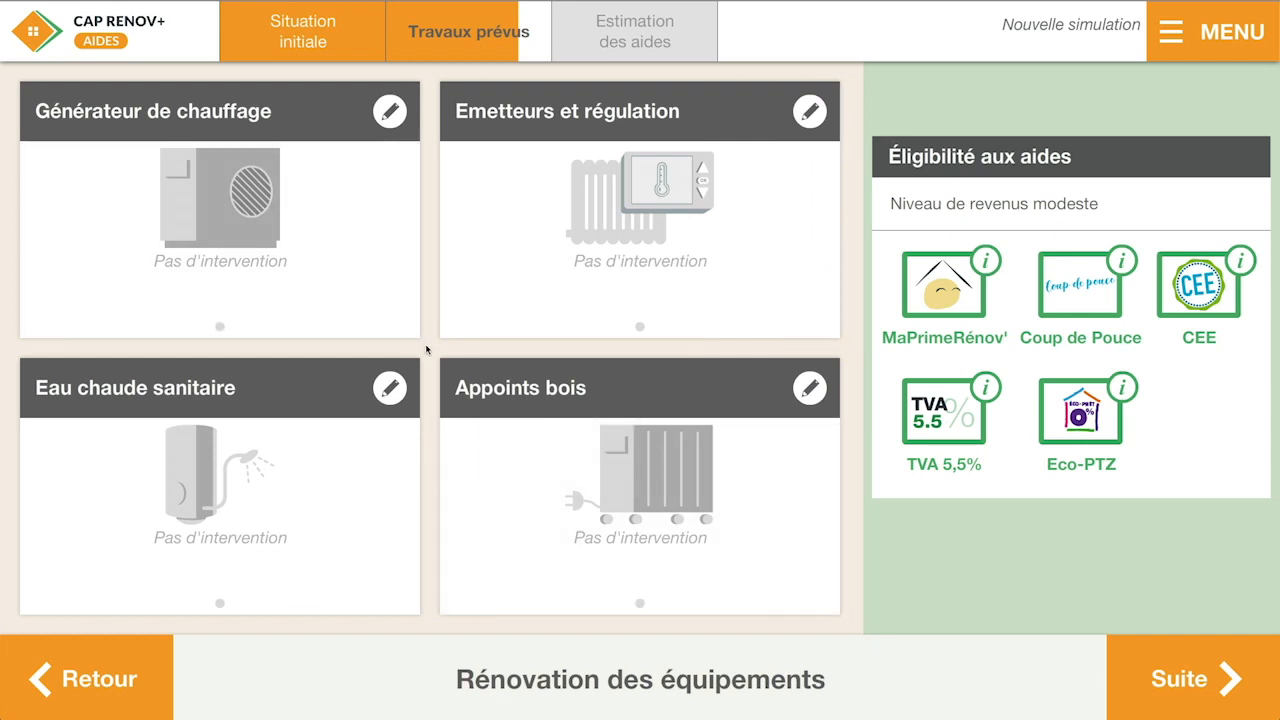
left_click(610, 443)
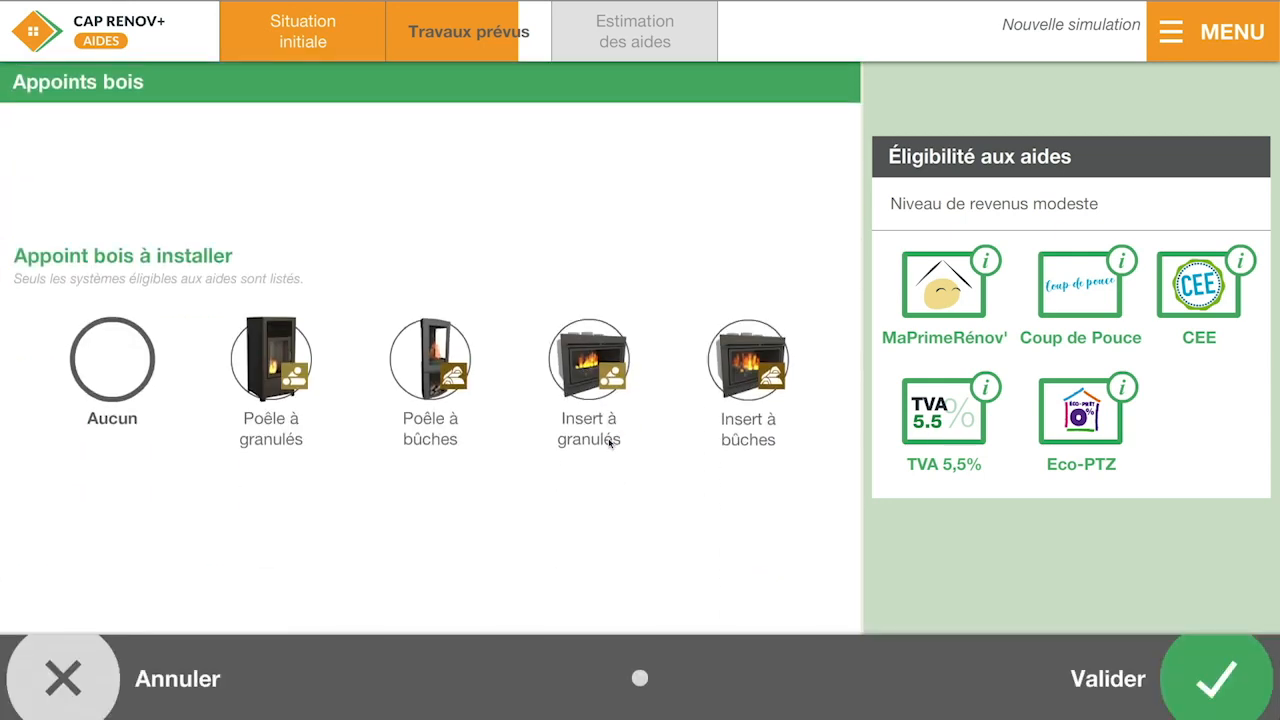
Add a Poêle à granulés as wood backup heating, raise its manufacturer efficiency and continue to the works costs
left_click(288, 354)
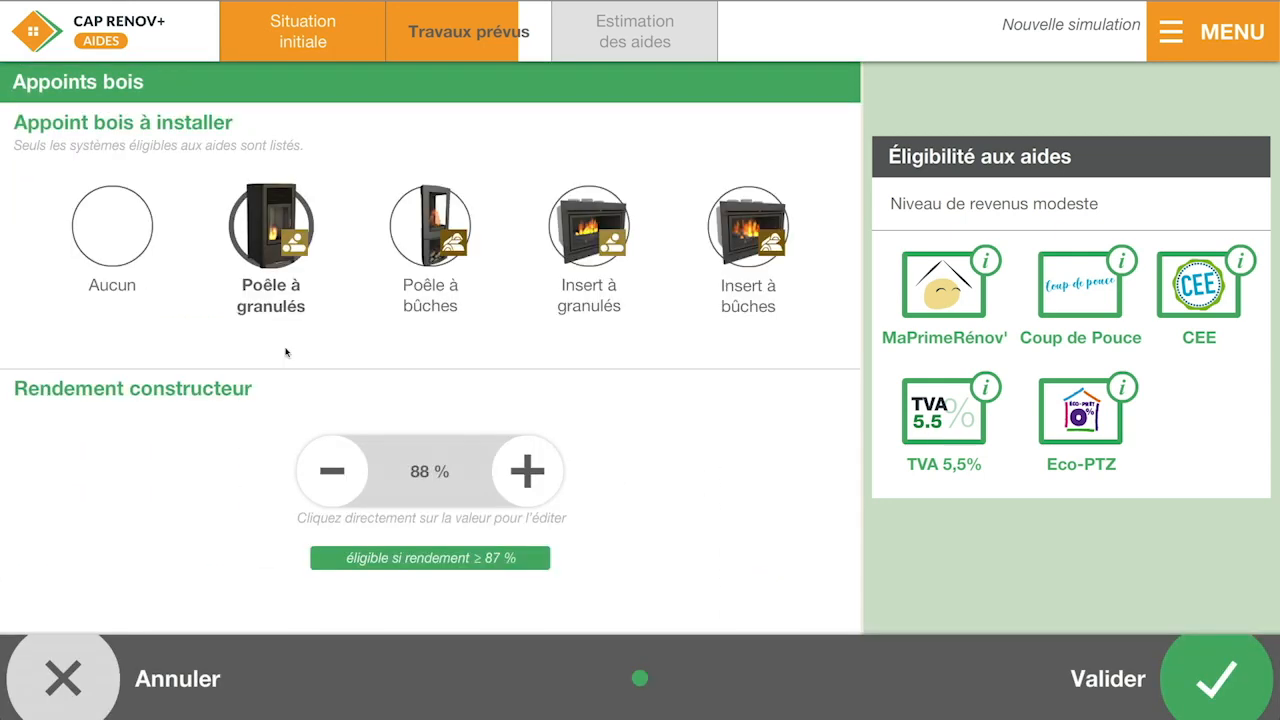
left_click(528, 472)
left_click(528, 472)
left_click(528, 472)
left_click(528, 472)
left_click(1088, 660)
left_click(1116, 661)
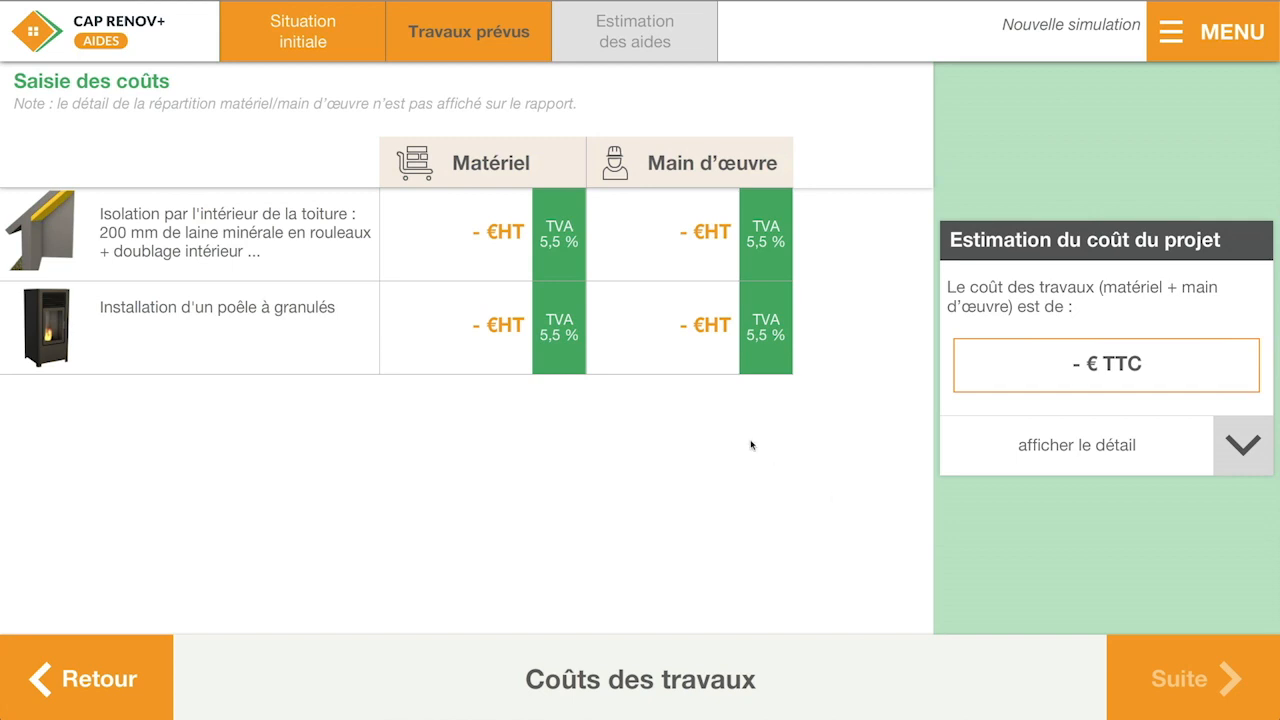
Enter a material cost of 1 200 € HT for the interior roof insulation
left_click(501, 269)
left_click(556, 227)
left_click(630, 226)
double_click(643, 430)
left_click(700, 623)
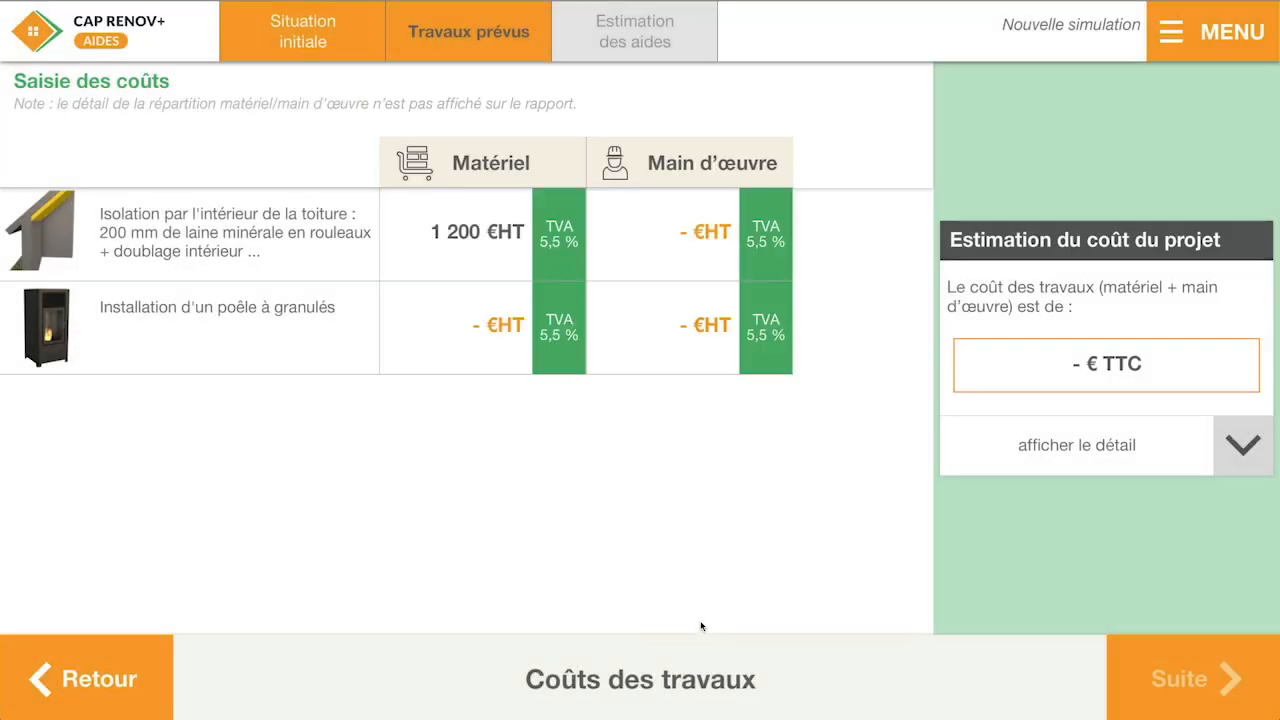
Enter a labour cost of 2500 € HT for the interior roof insulation
left_click(670, 266)
left_click(645, 228)
left_click(646, 283)
double_click(645, 420)
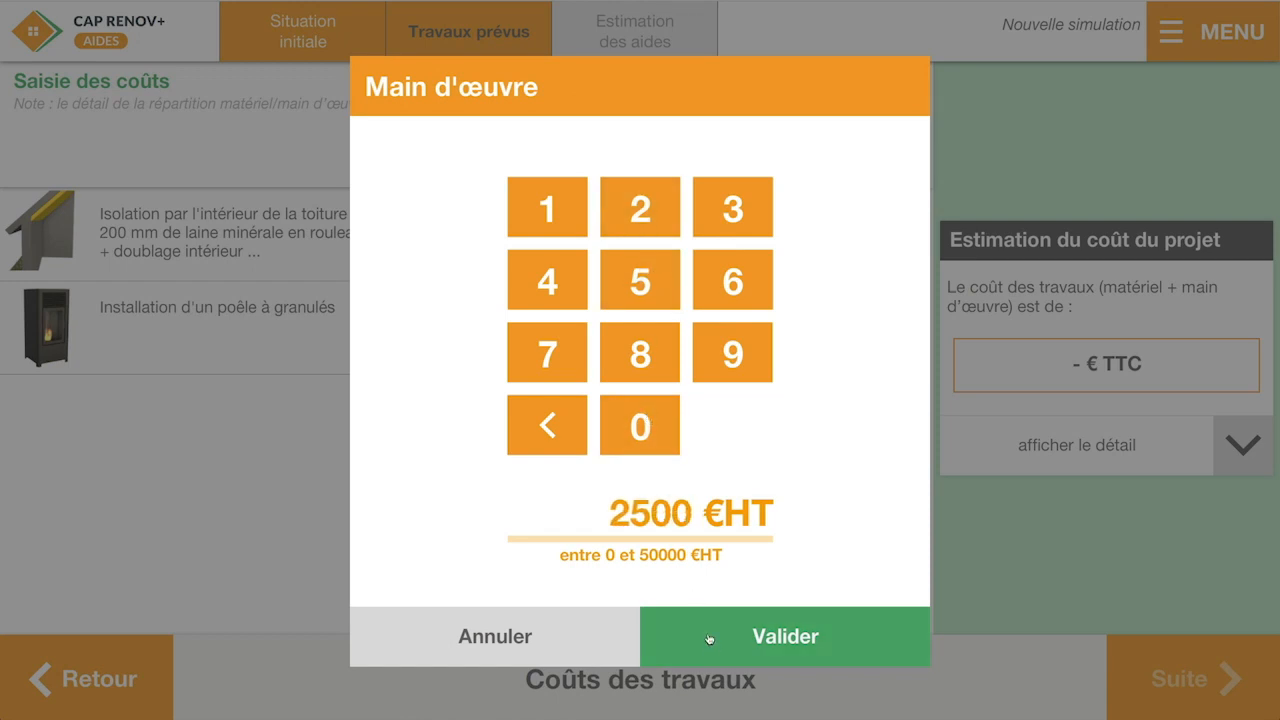
left_click(705, 630)
Enter a material cost of 1500 € HT for the pellet stove installation
left_click(471, 349)
left_click(547, 207)
left_click(640, 280)
double_click(640, 425)
left_click(705, 630)
Enter a labour cost of 1800 € HT for the pellet stove and continue to the financial aids
left_click(703, 323)
left_click(547, 207)
left_click(640, 352)
double_click(640, 425)
left_click(705, 634)
left_click(1225, 680)
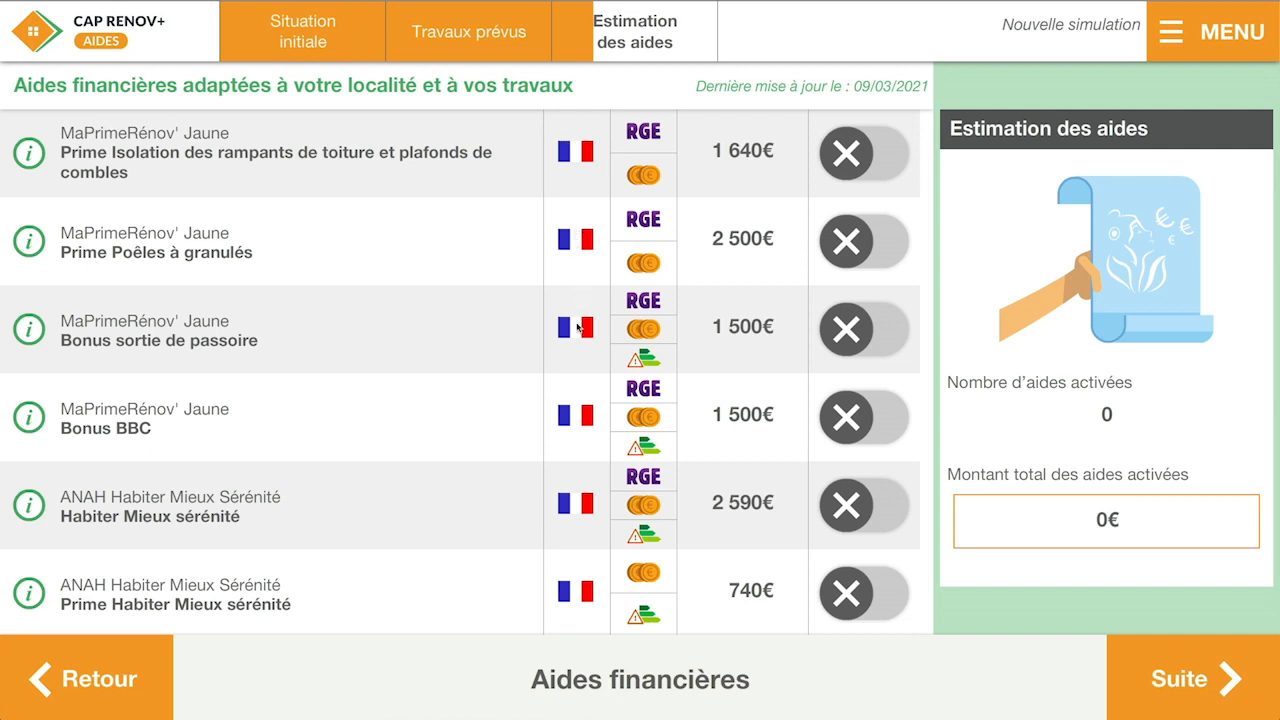
Look through the available aids and activate the MaPrimeRénov' Jaune premiums for roof insulation and Poêles à granulés
scroll(578, 344, "down", 10)
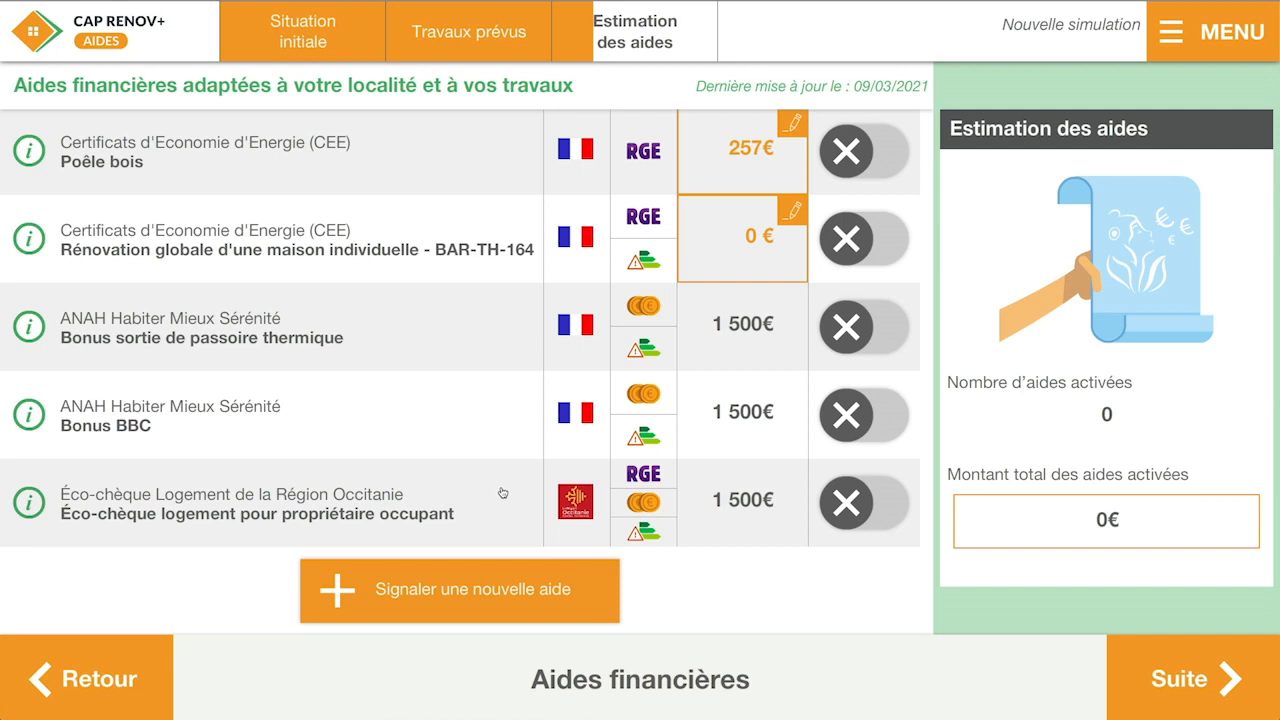
scroll(548, 467, "up", 5)
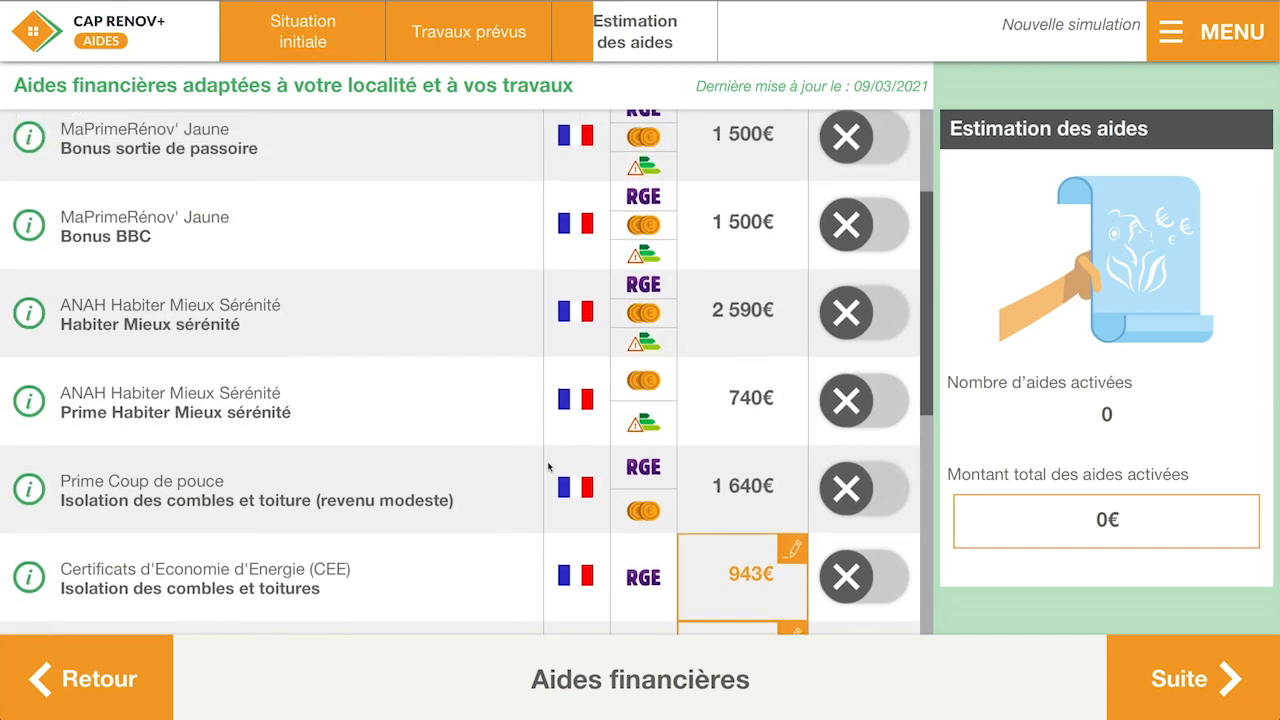
scroll(548, 467, "up", 2)
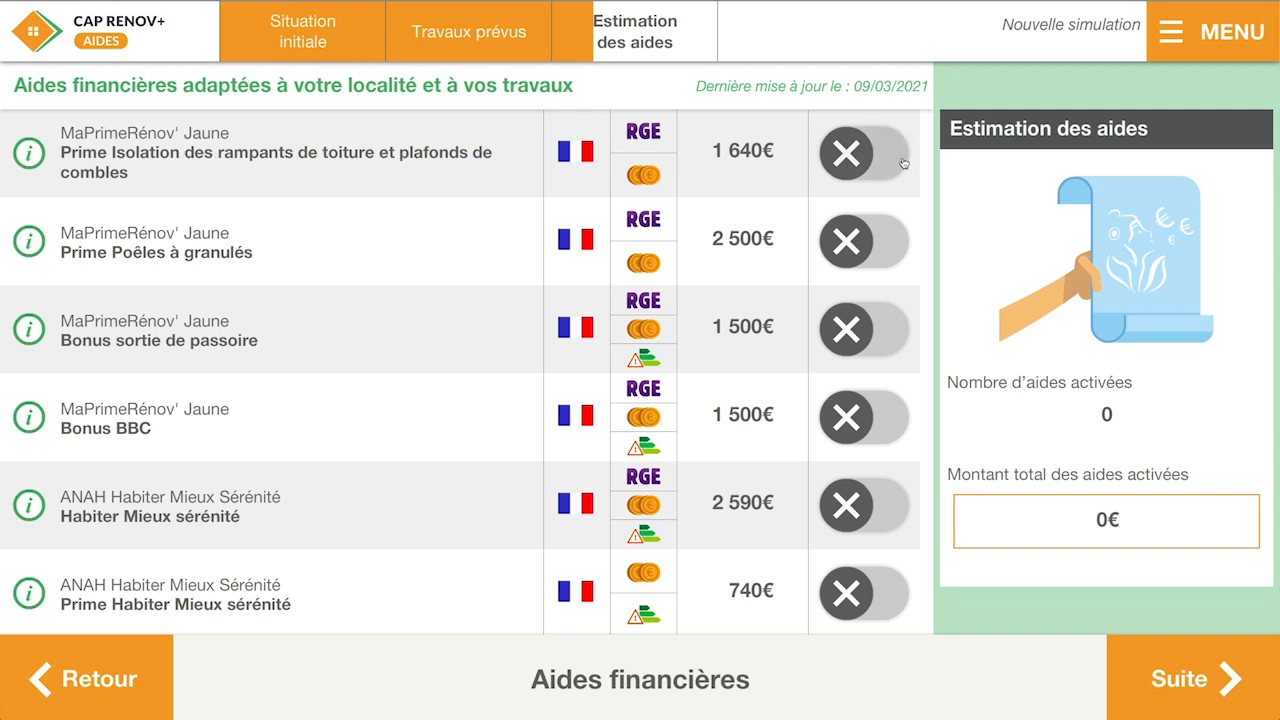
left_click(860, 159)
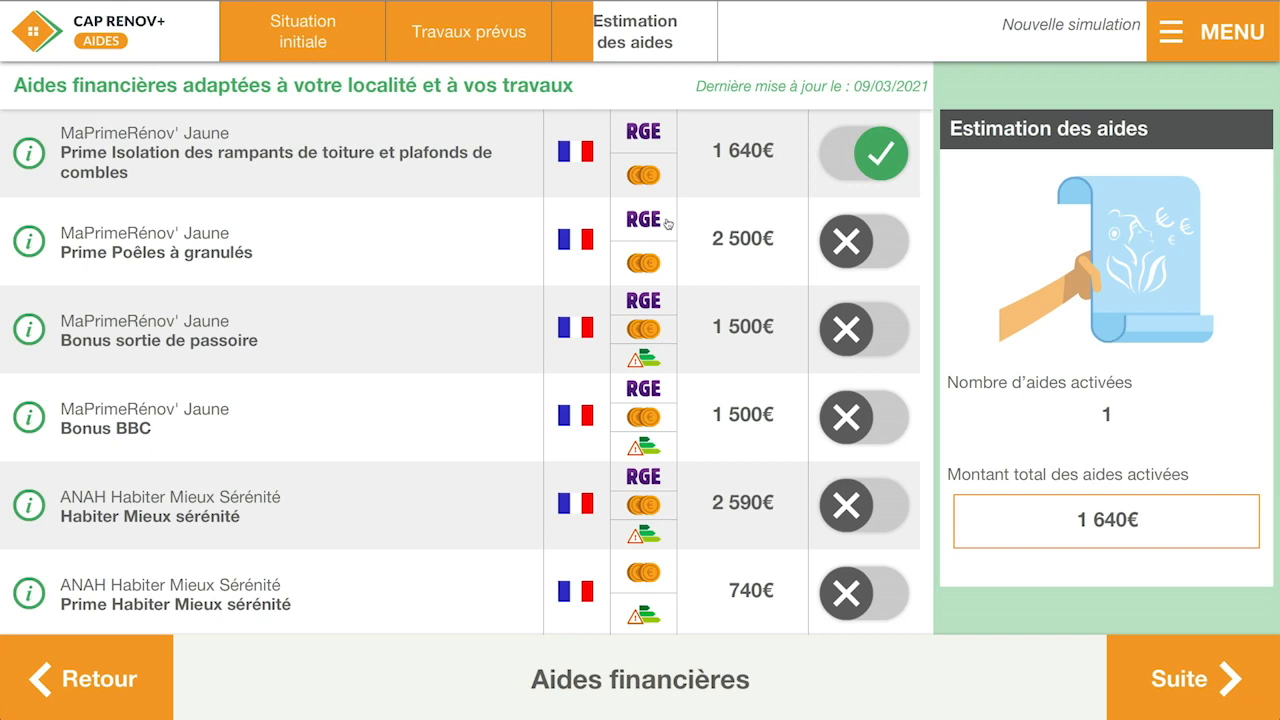
left_click(846, 254)
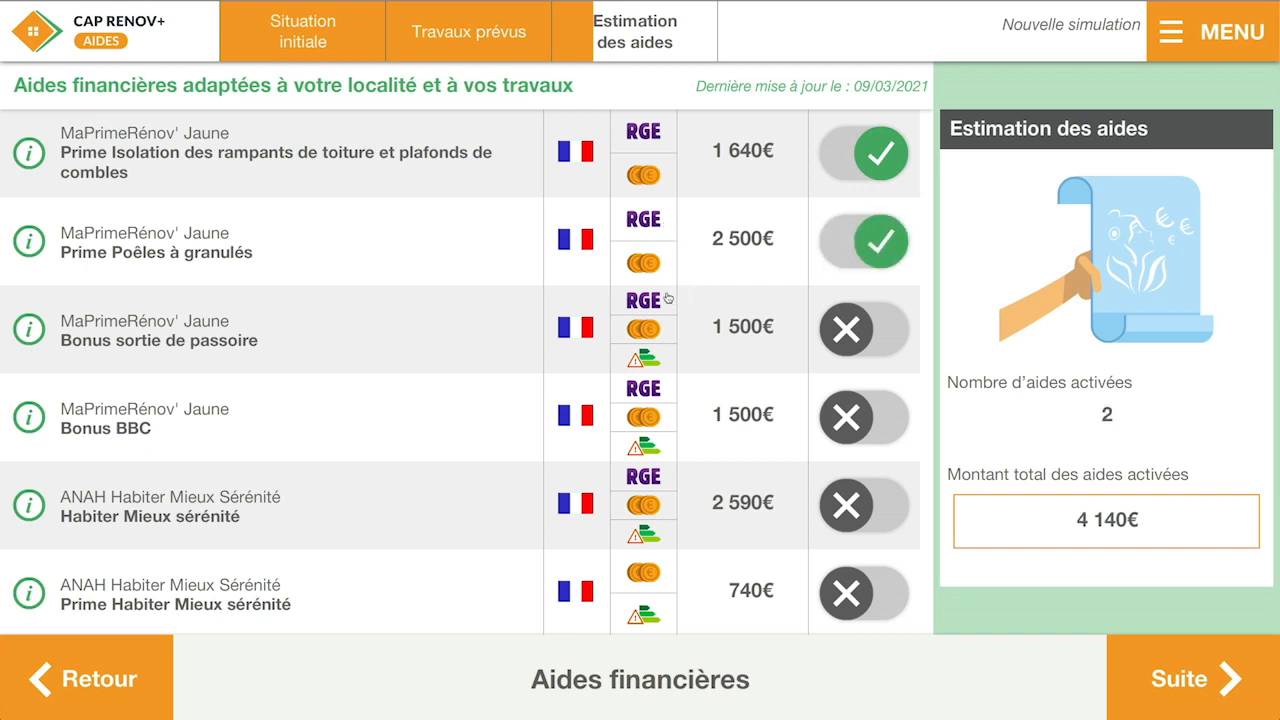
Try to activate the ANAH Prime Habiter Mieux sérénité alongside the MaPrimeRénov' premiums
scroll(668, 298, "down", 3)
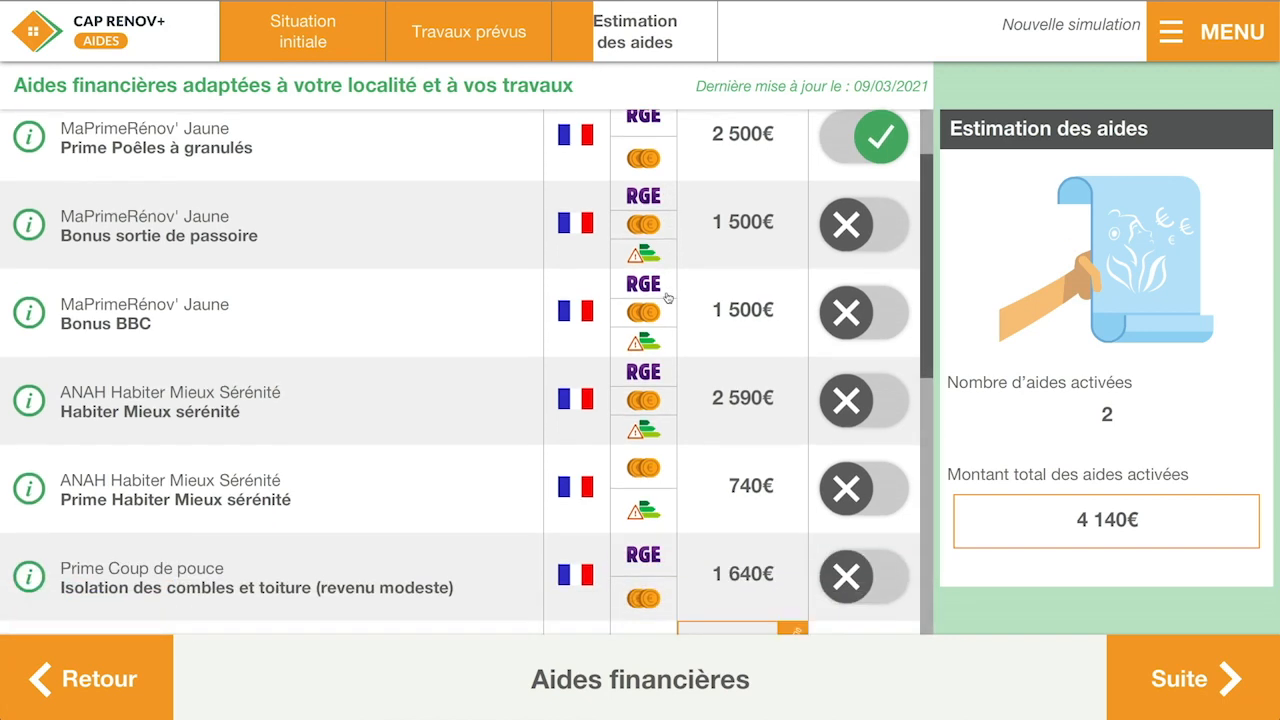
scroll(668, 298, "down", 3)
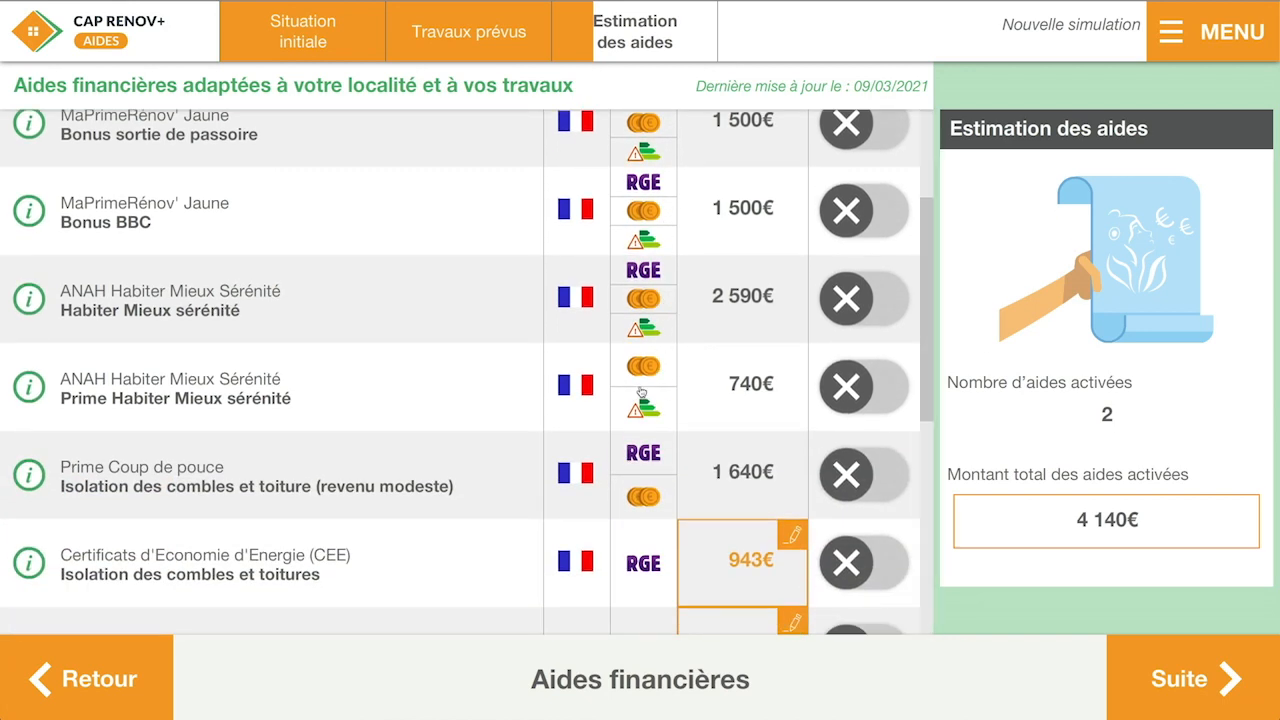
left_click(840, 393)
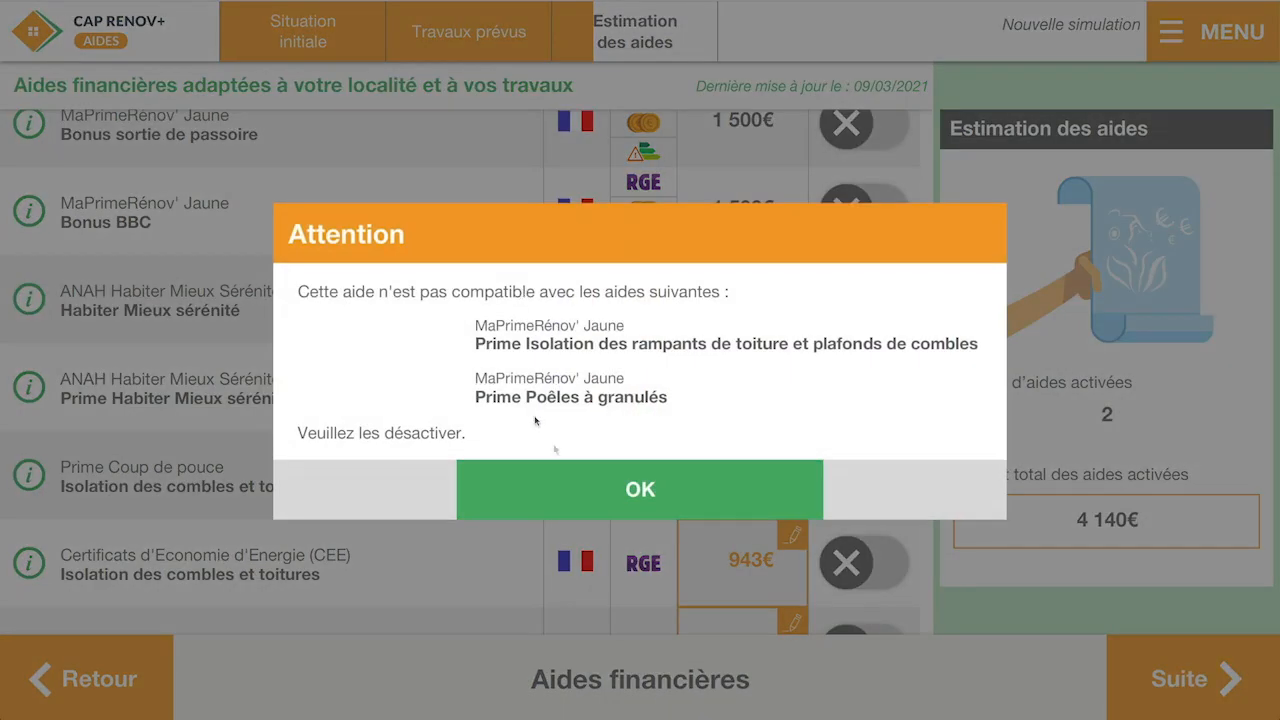
left_click(586, 480)
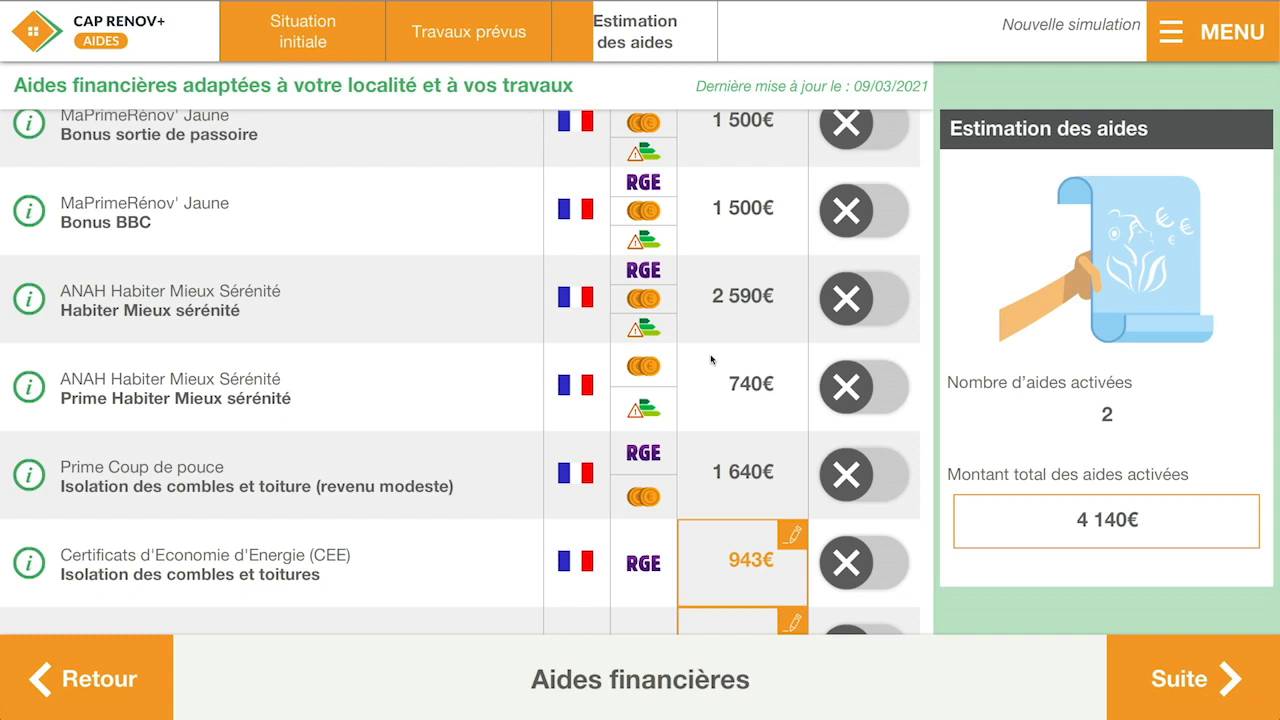
Activate the Prime Coup de pouce for Isolation des combles et toiture and accept the MaPrimeRénov' recalculation
scroll(711, 291, "down", 2)
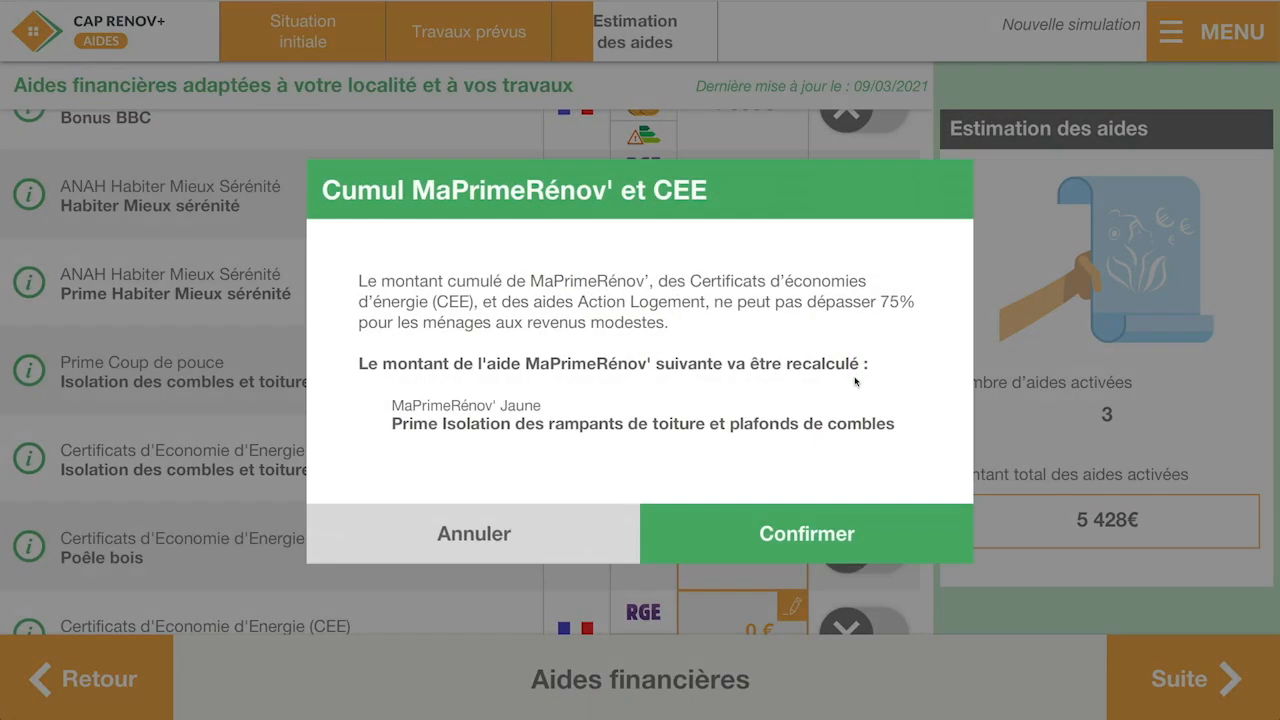
left_click(856, 381)
left_click(790, 522)
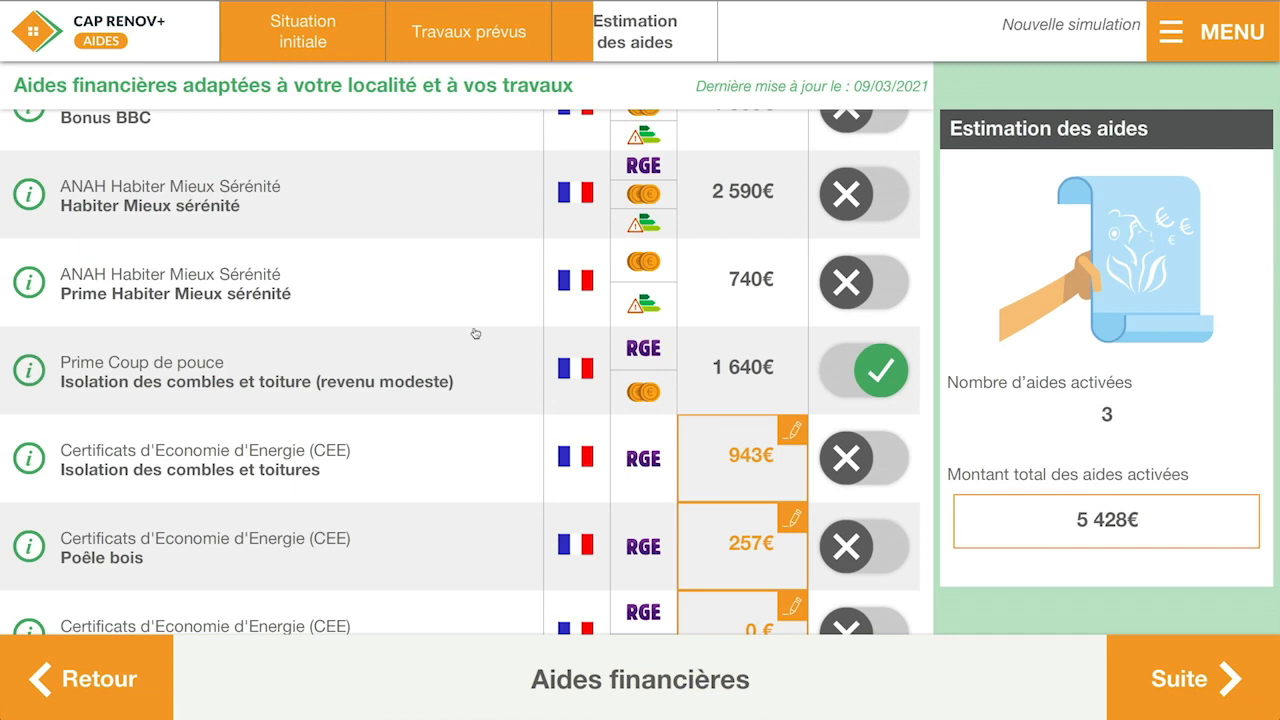
Check the recalculated MaPrimeRénov' roof premium, deactivate the Prime Coup de pouce and compare the premium again
scroll(500, 371, "up", 3)
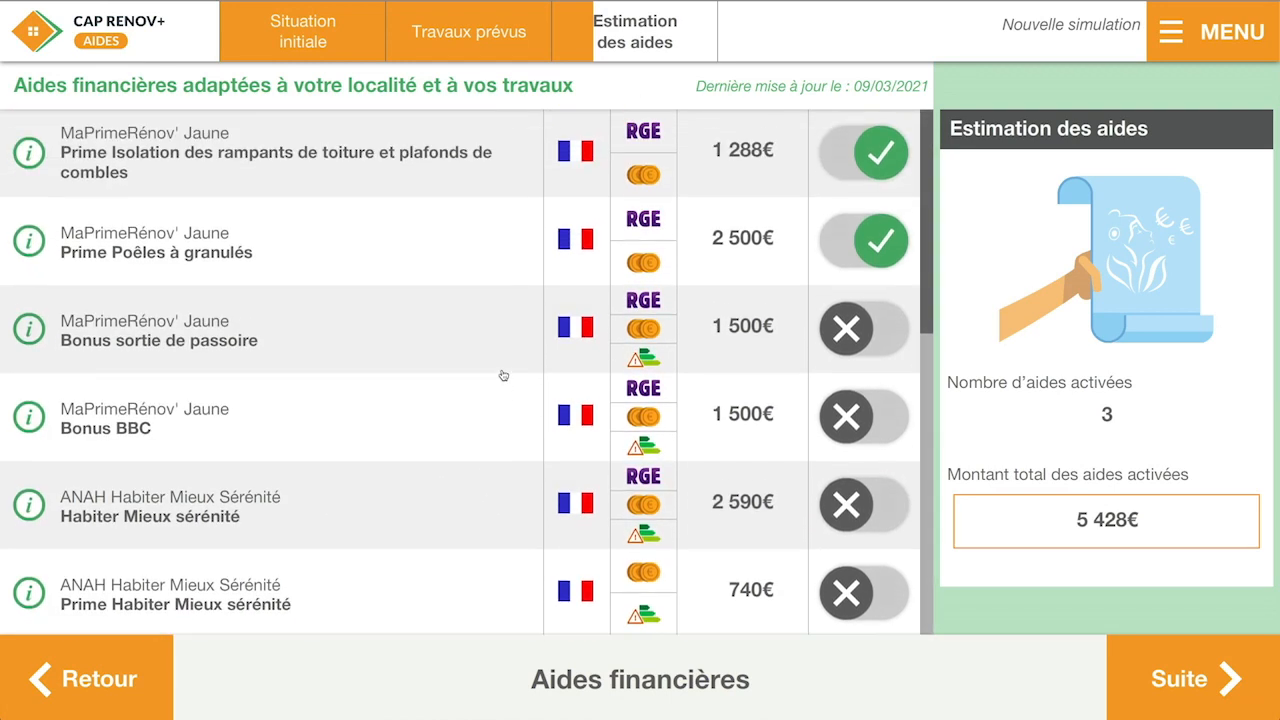
scroll(423, 391, "down", 2)
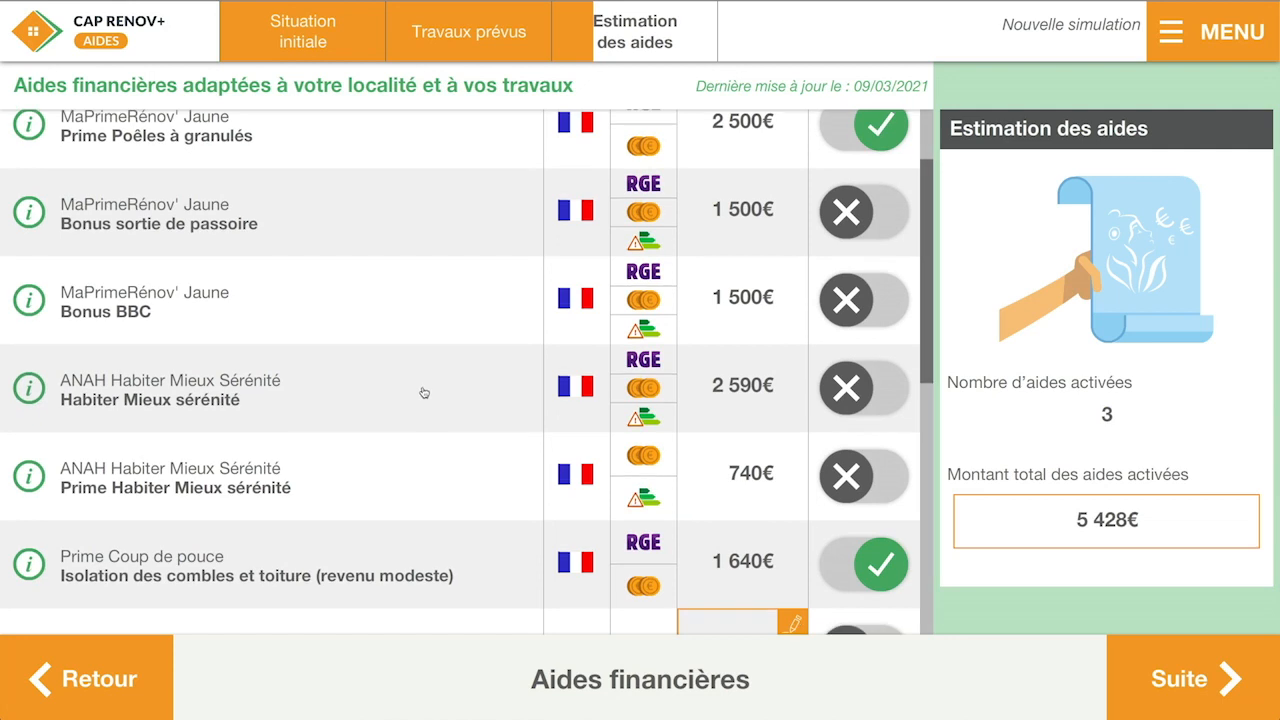
left_click(857, 524)
scroll(600, 430, "up", 2)
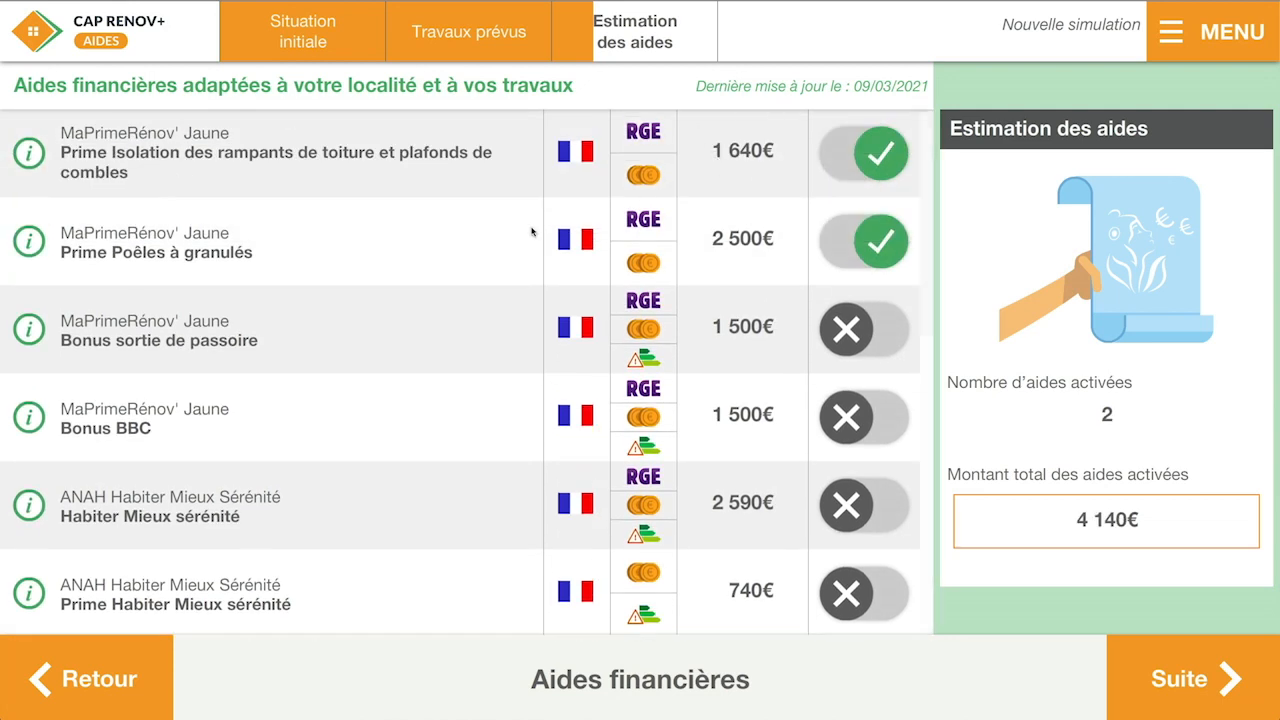
Reactivate the Prime Coup de pouce for roof insulation and confirm recalculating the MaPrimeRénov' amount
scroll(457, 273, "down", 1)
scroll(457, 273, "down", 2)
scroll(457, 273, "down", 2)
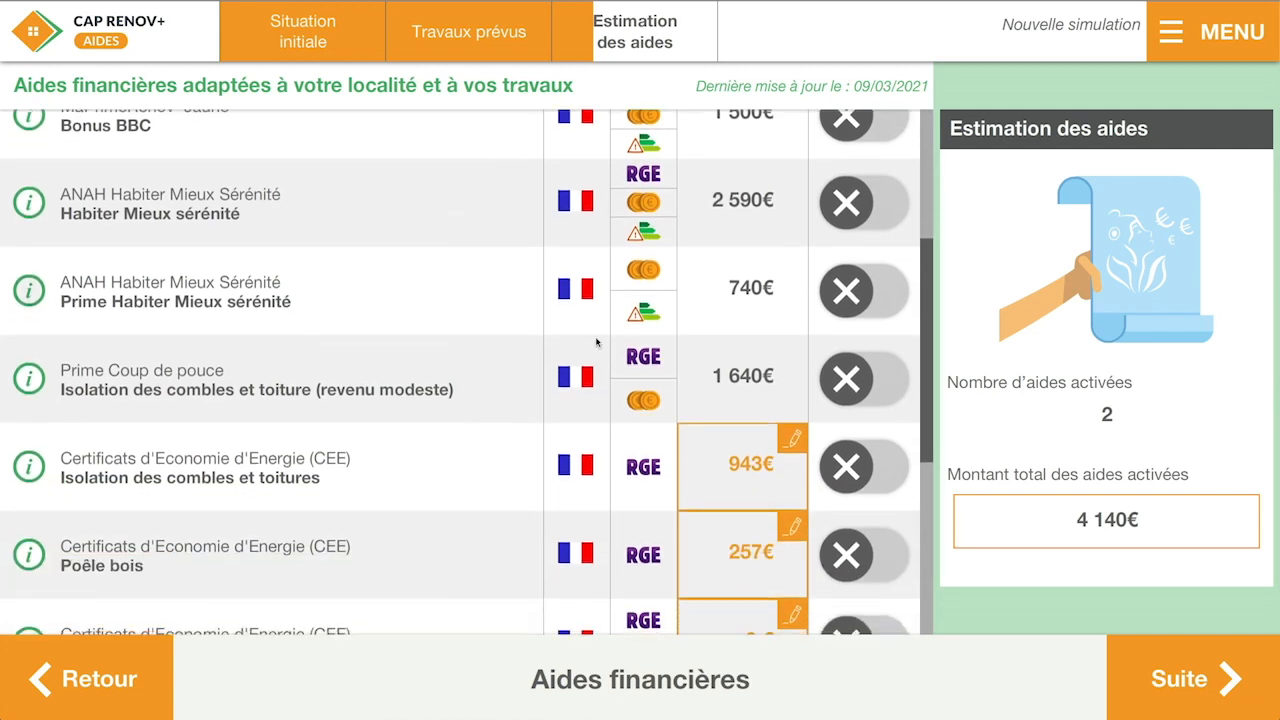
left_click(842, 390)
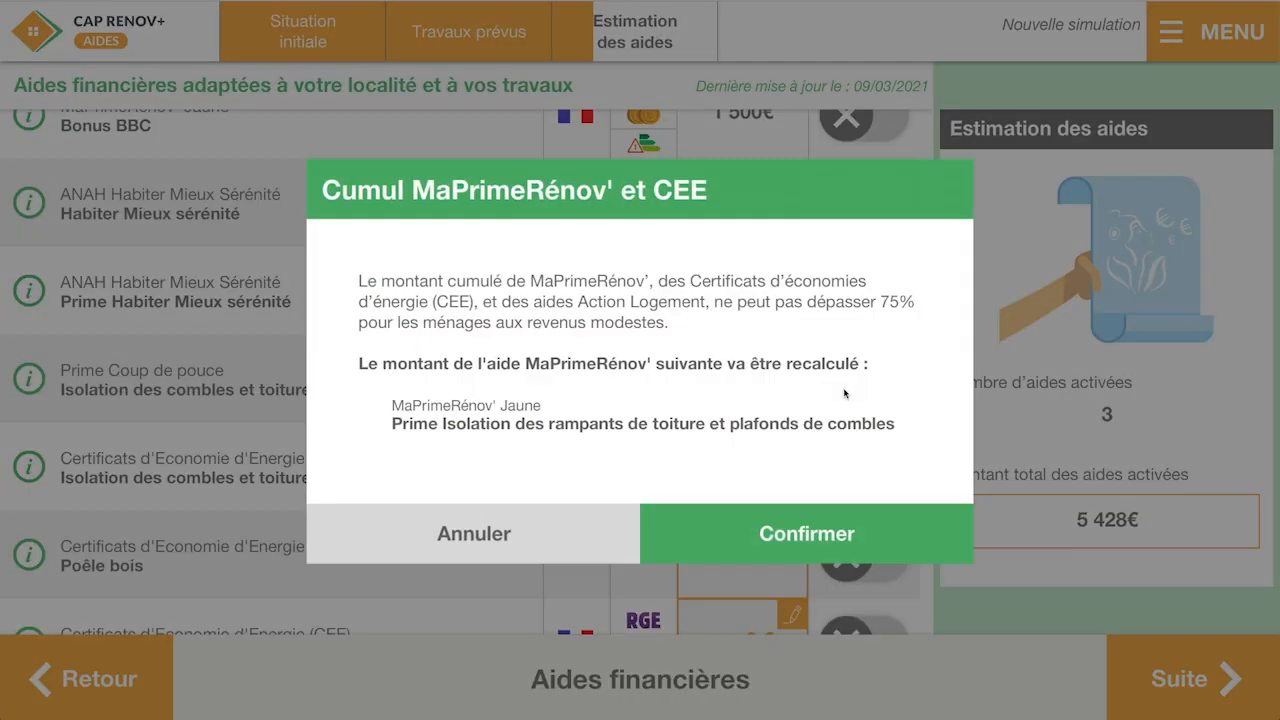
left_click(773, 521)
Try to add the CEE aid for Isolation des combles et toitures to the Prime Coup de pouce
scroll(673, 393, "down", 2)
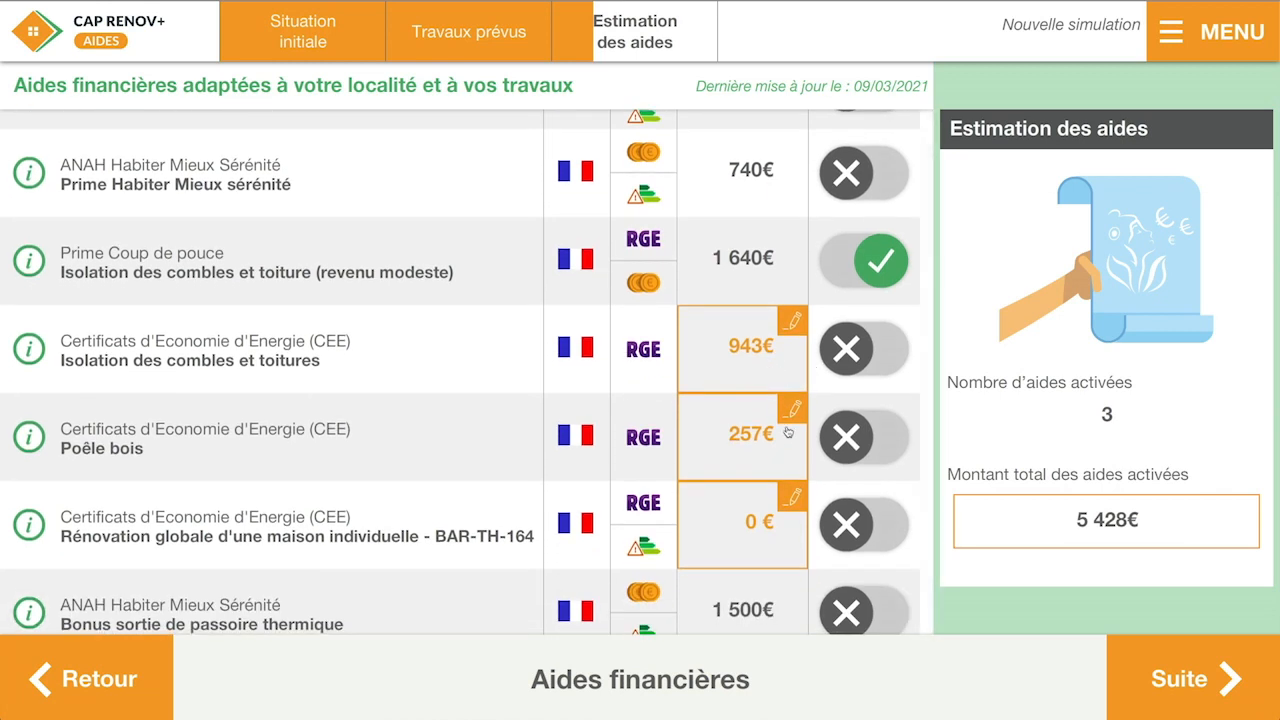
left_click(845, 348)
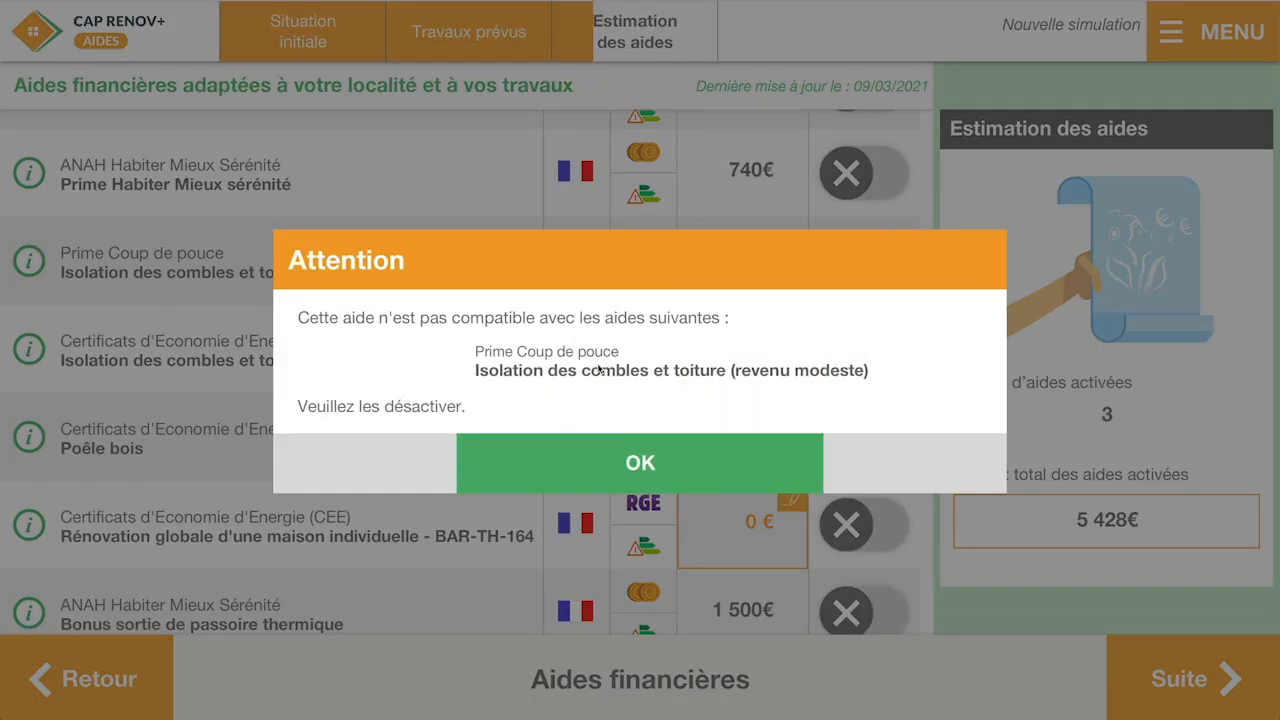
left_click(597, 472)
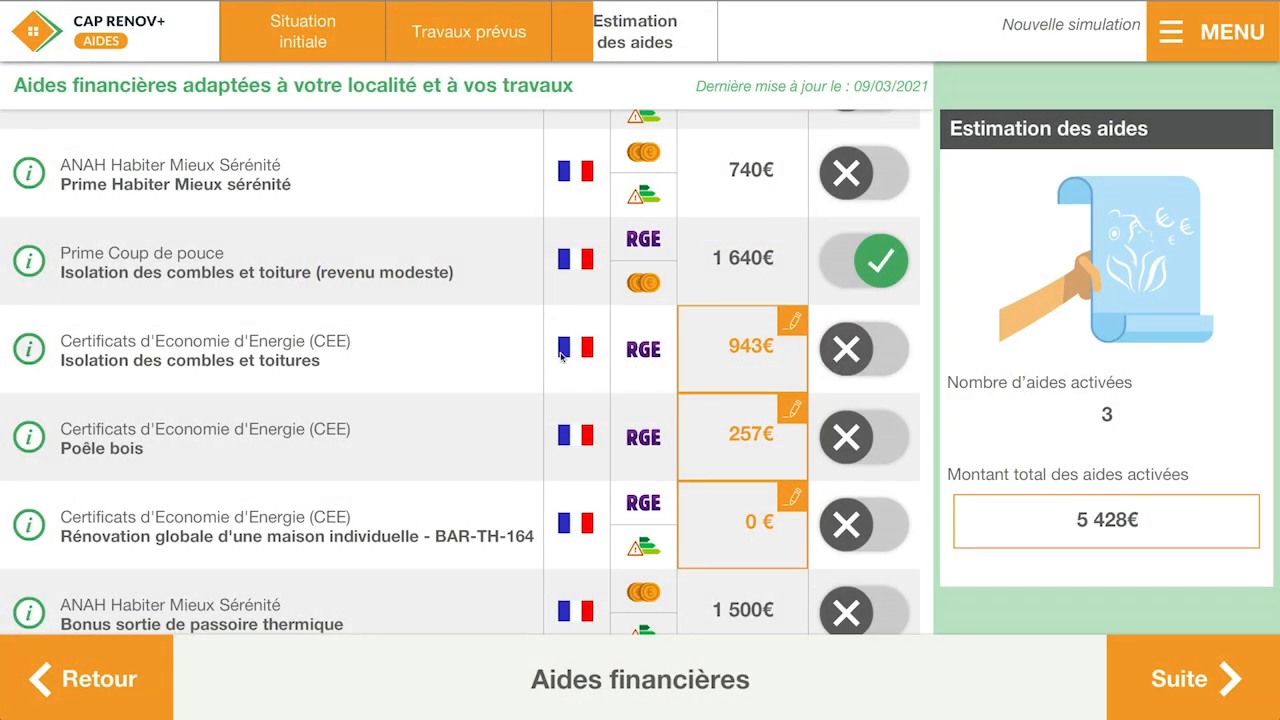
Review the remaining aids and proceed to the summary, keeping the éco-prêt on Aucun and the default financing
scroll(637, 362, "down", 4)
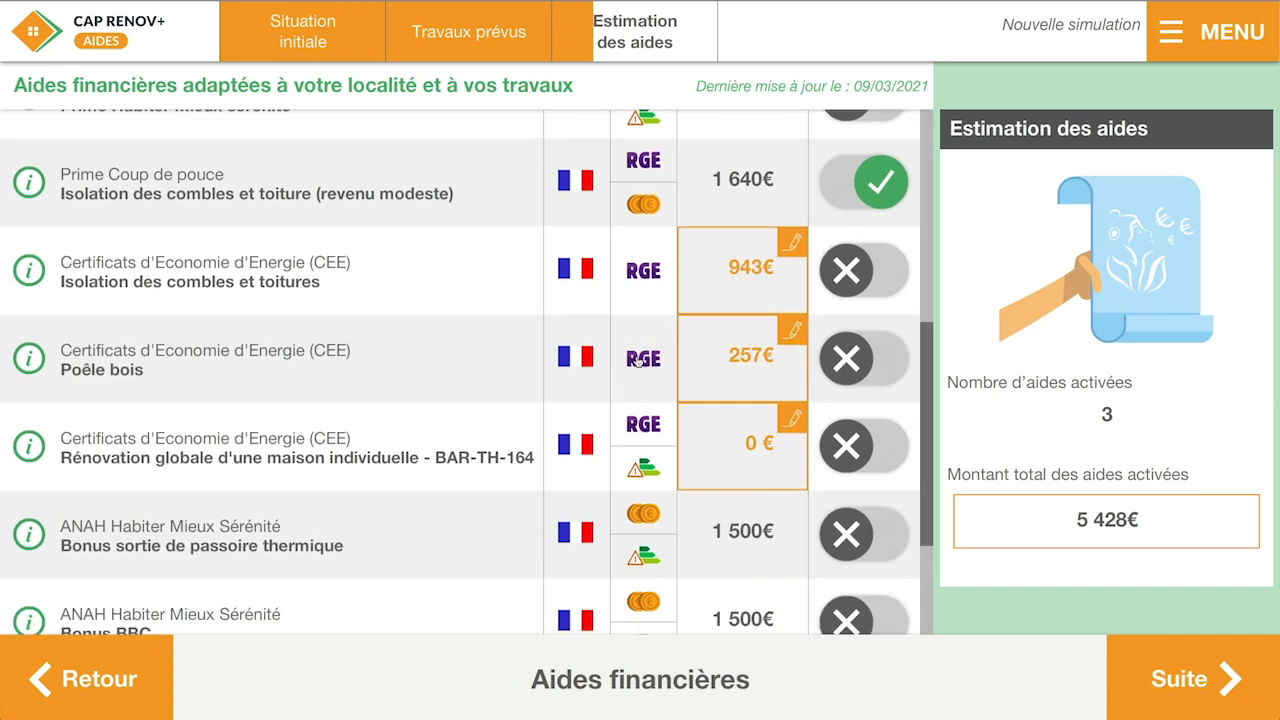
scroll(637, 362, "down", 1)
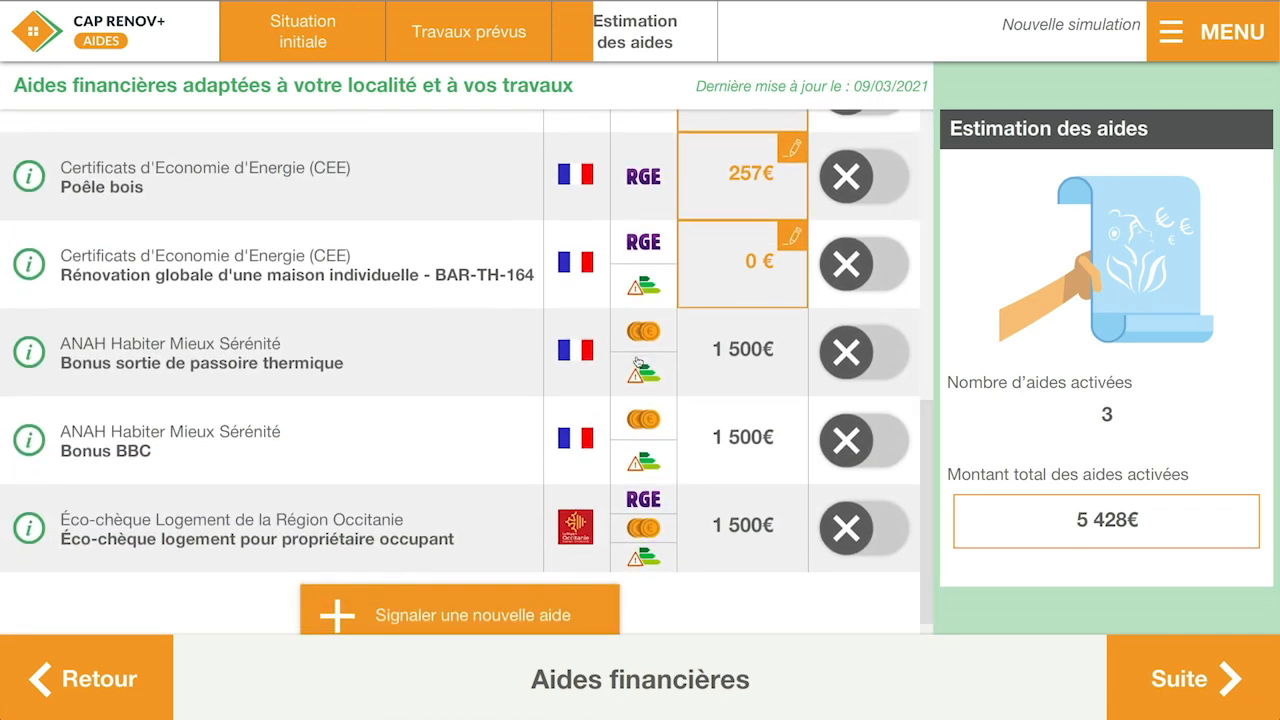
scroll(804, 477, "up", 6)
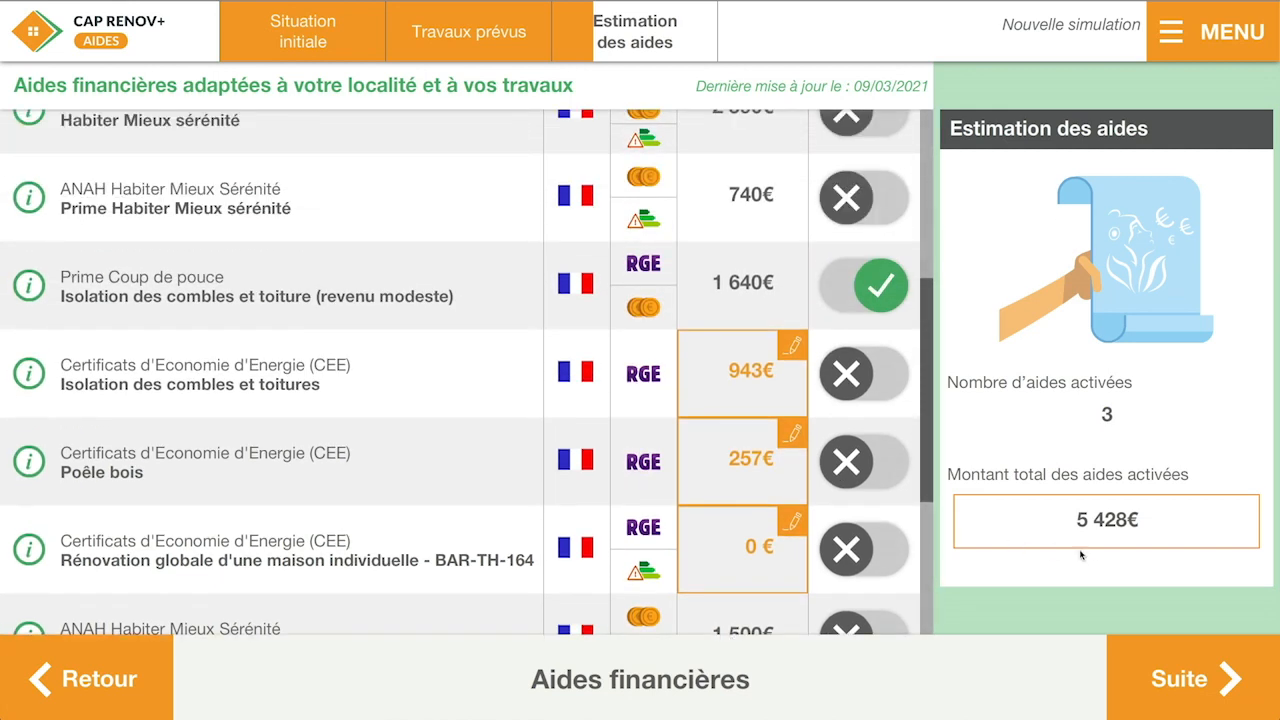
left_click(1158, 657)
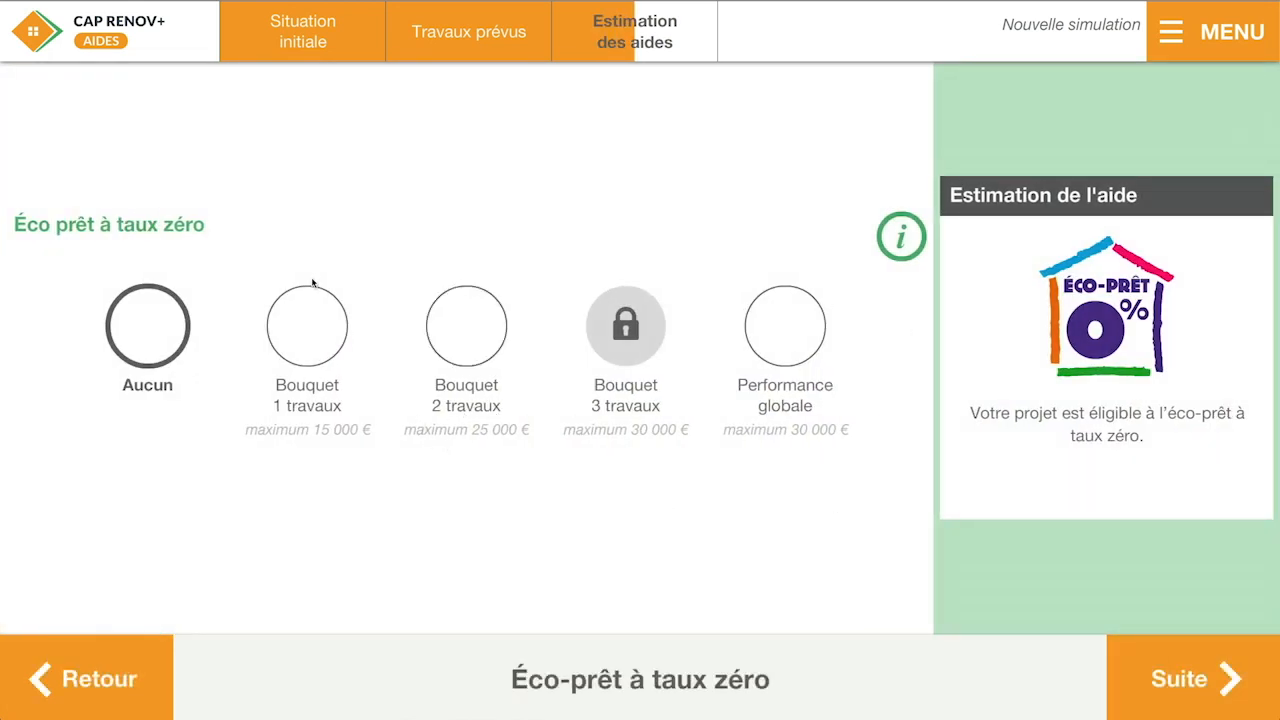
left_click(1199, 681)
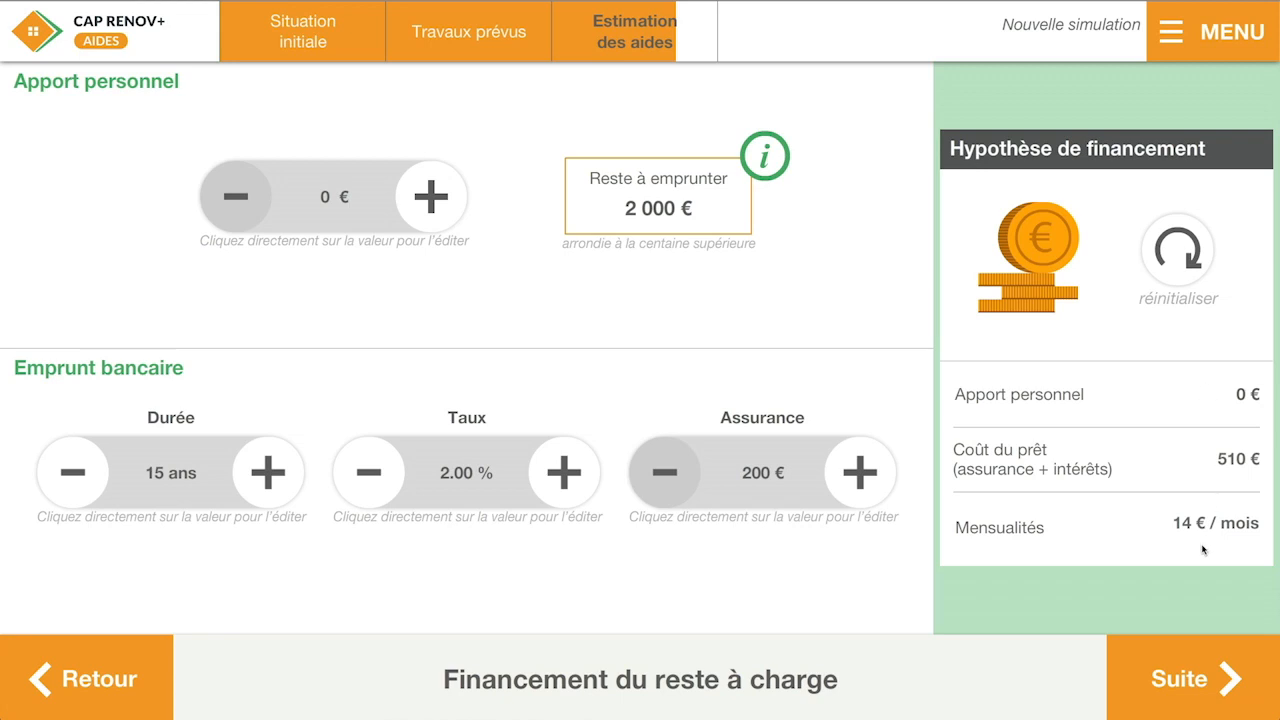
left_click(1181, 666)
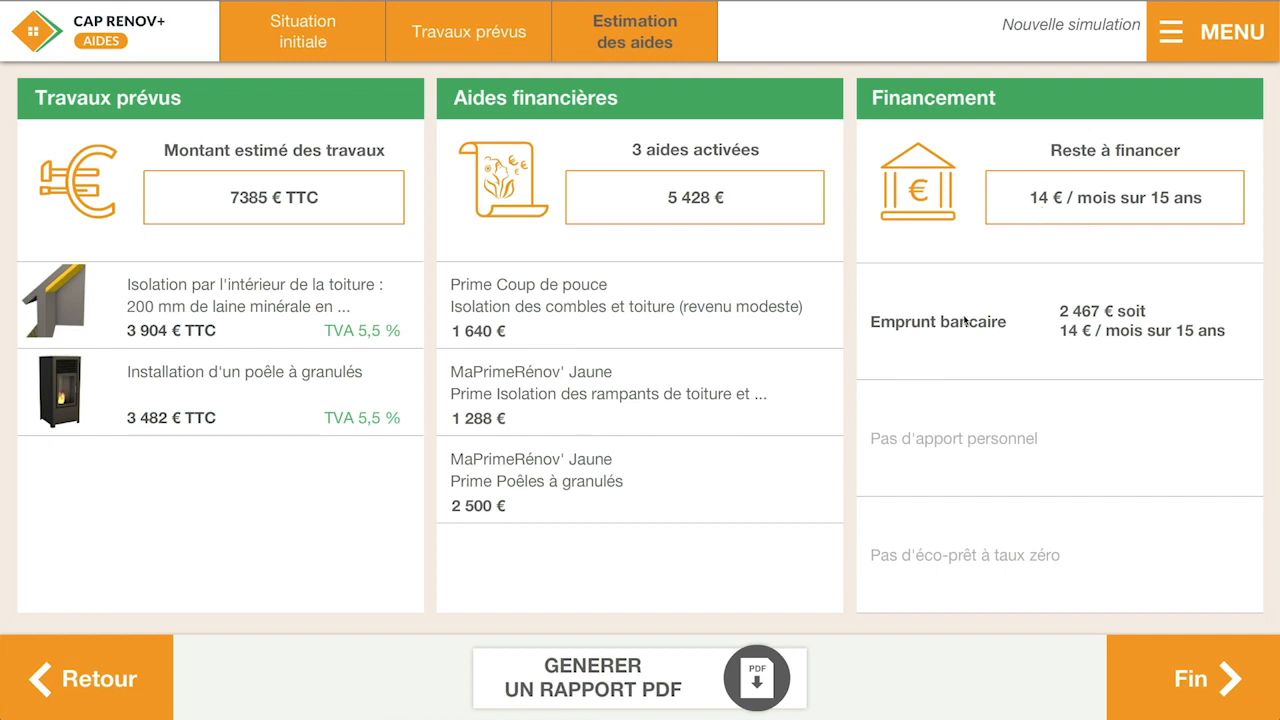
Start generating a PDF report without assigning it to a client and name it test
left_click(770, 668)
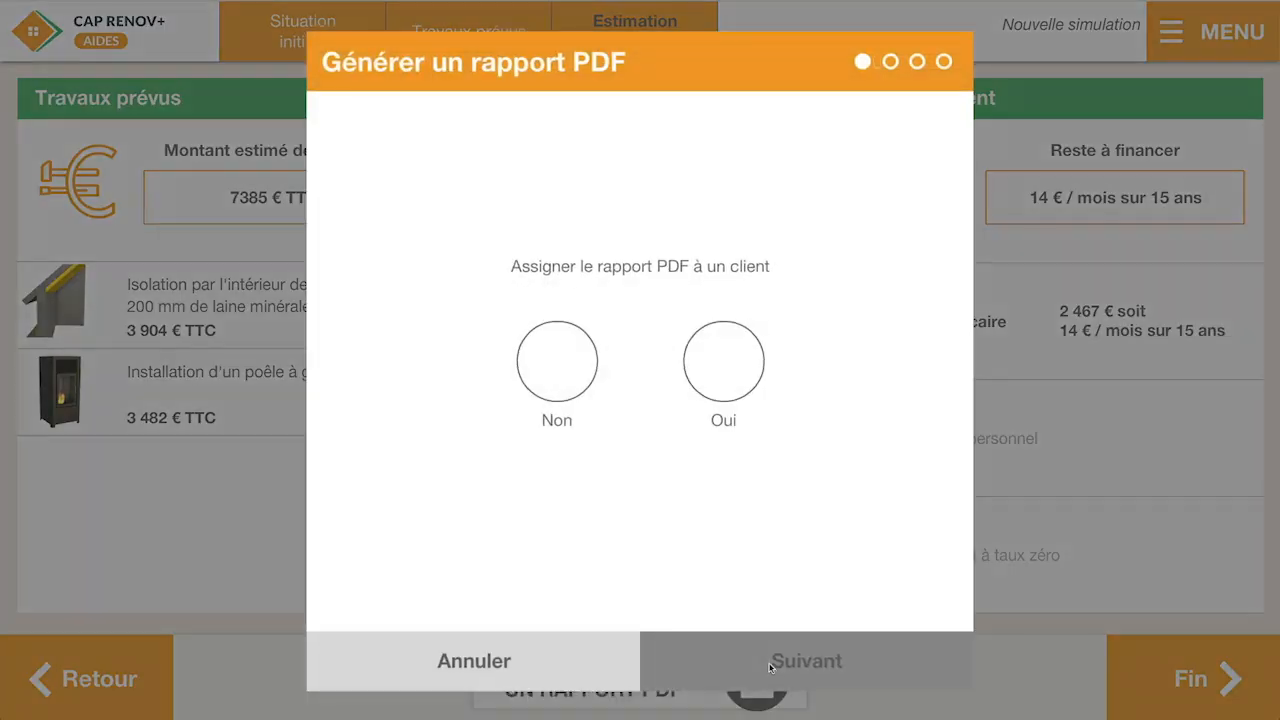
left_click(557, 362)
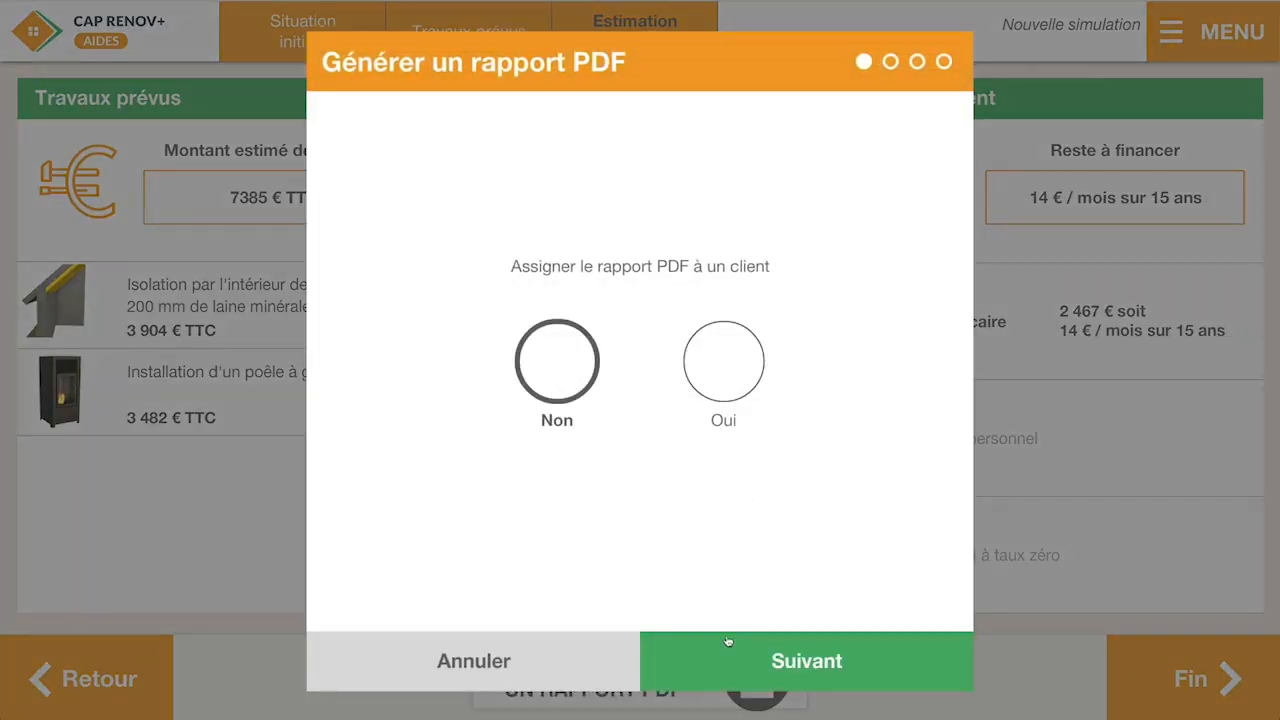
left_click(740, 652)
left_click(628, 334)
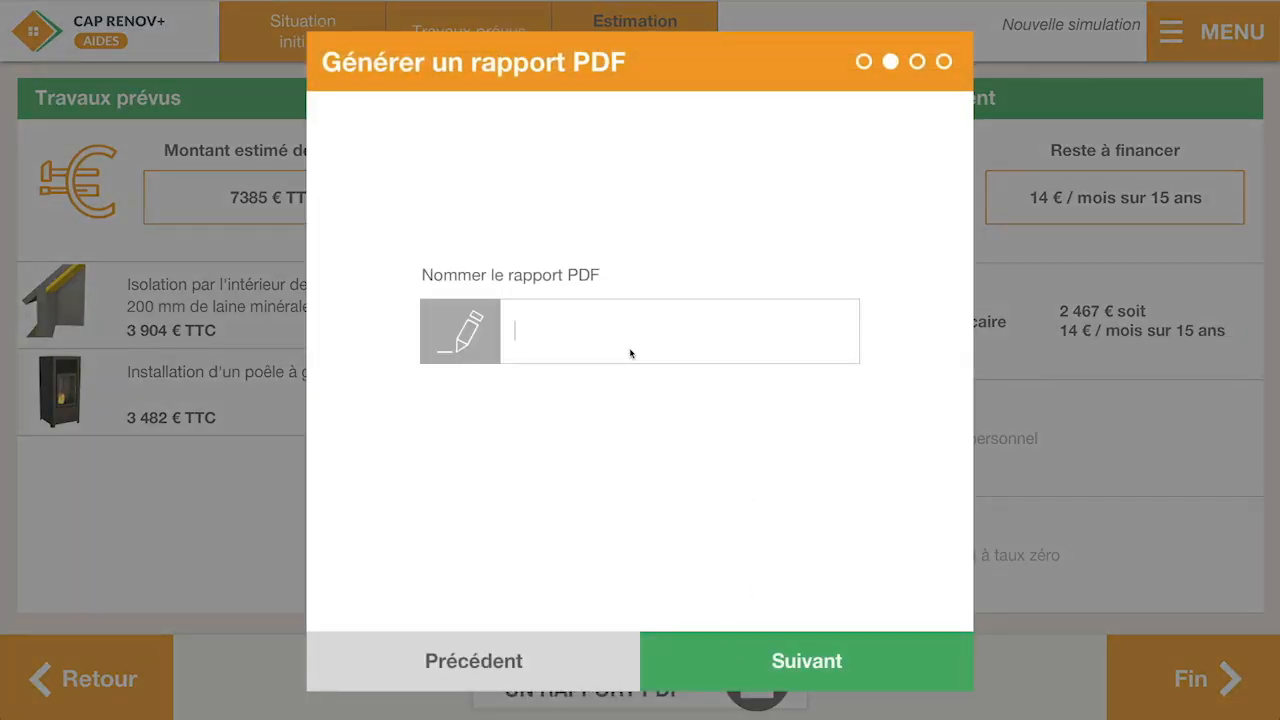
type("test")
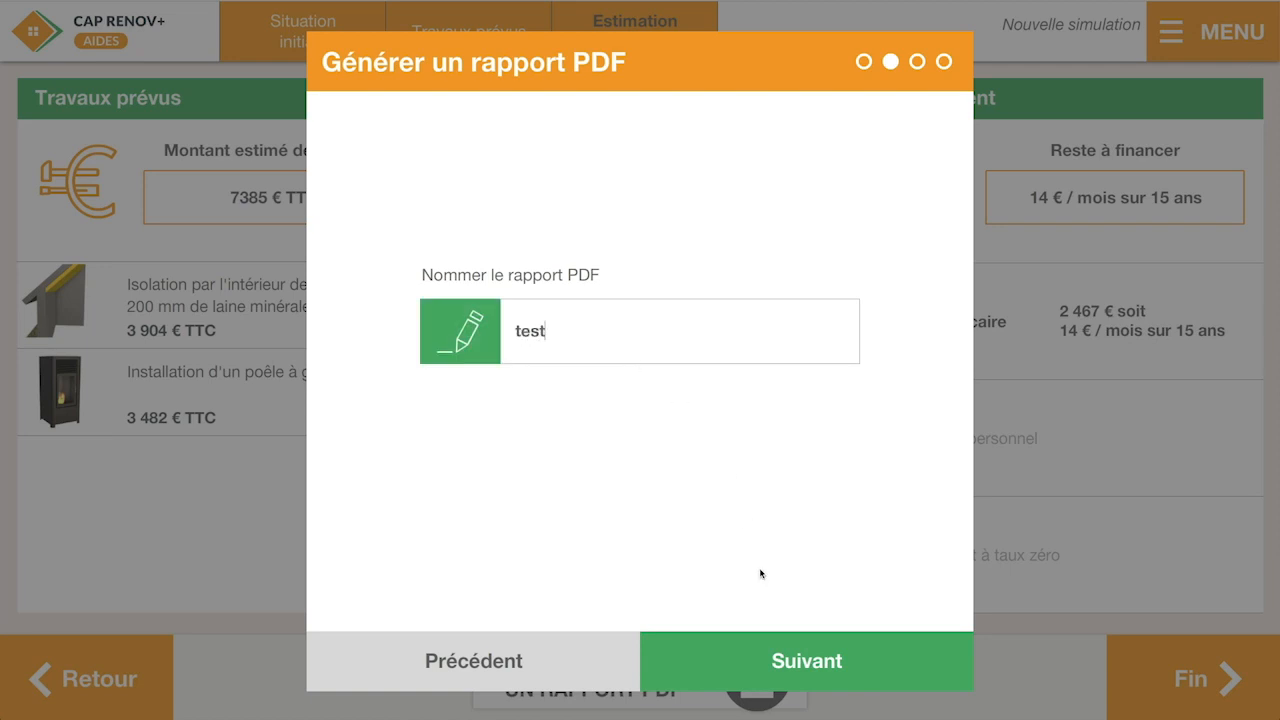
left_click(778, 658)
Complete the PDF report generation and decline saving the simulation
left_click(570, 350)
left_click(780, 645)
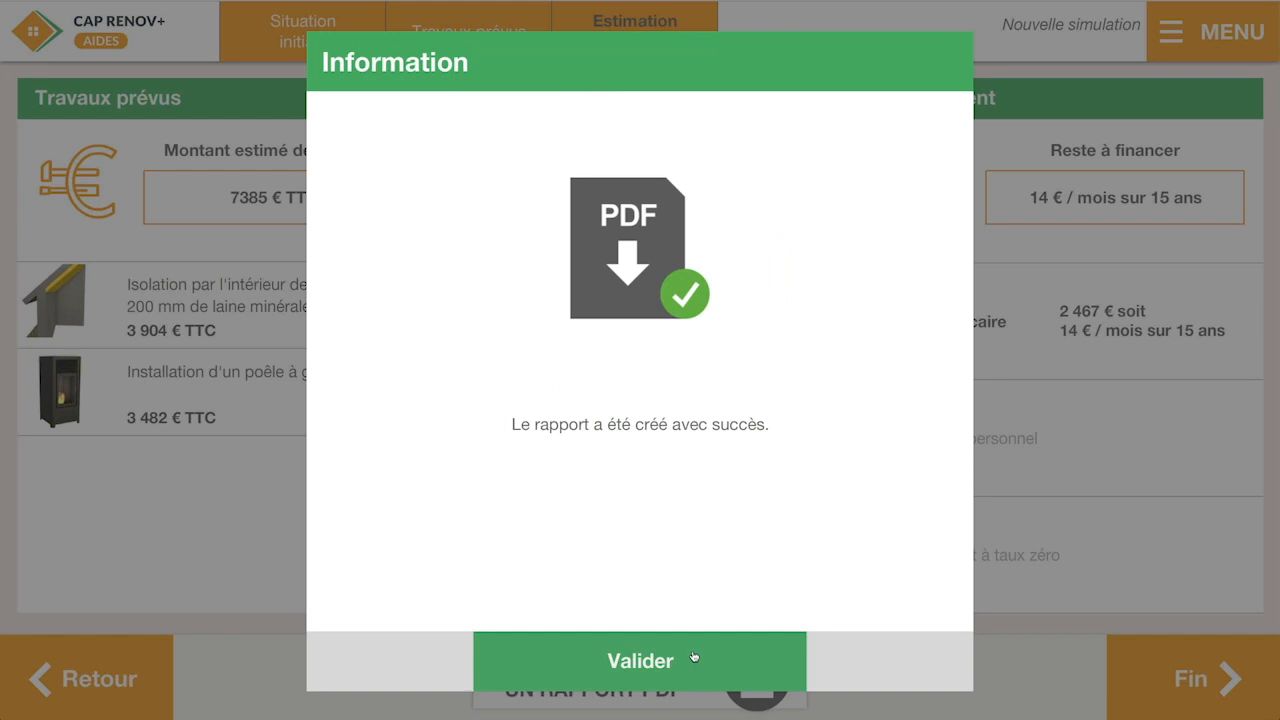
left_click(694, 657)
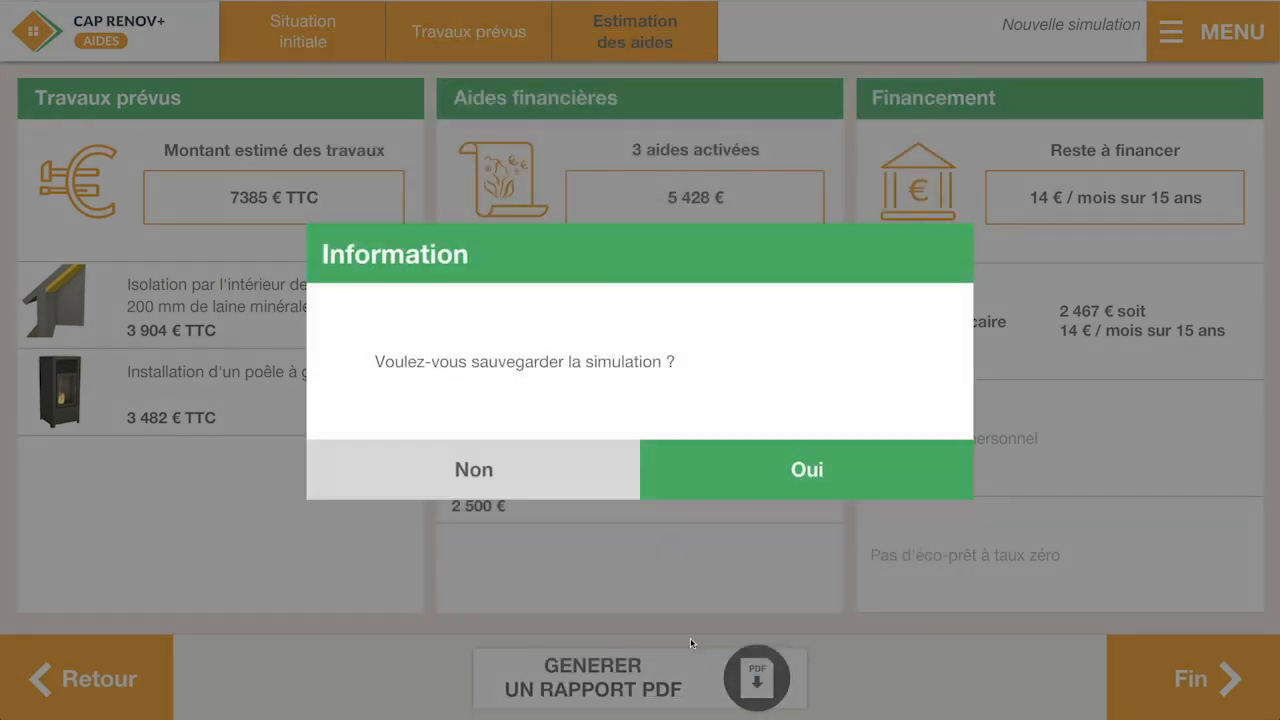
left_click(625, 472)
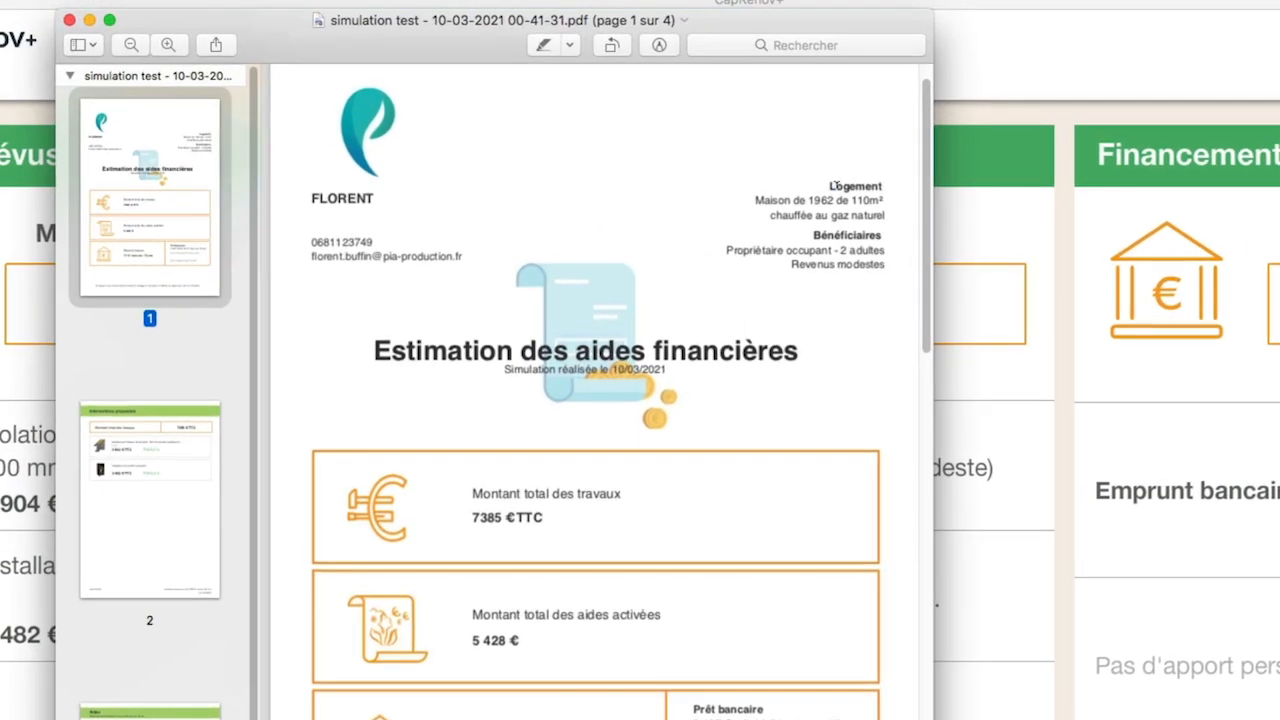
Examine the dwelling, beneficiary and financing details on the first page of the opened PDF report
left_click_drag(833, 184, 877, 259)
left_click(860, 298)
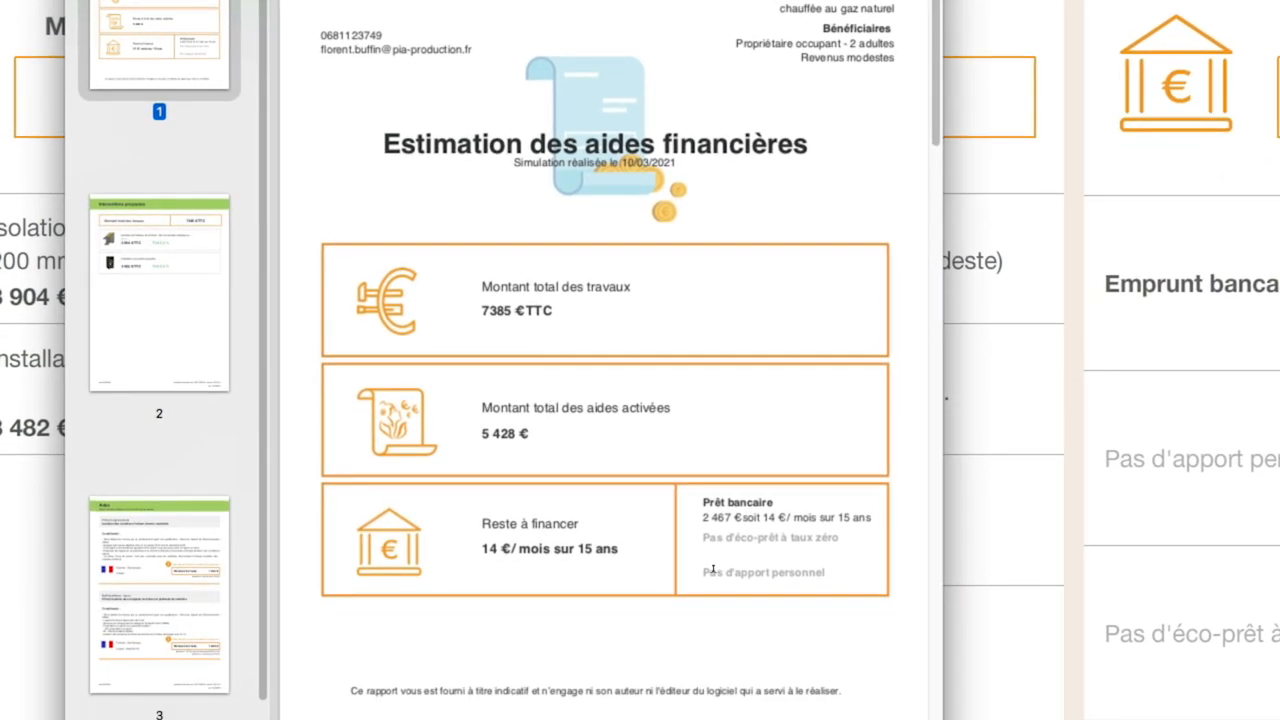
Examine the proposed works and the conditions of each financial aid through to the last page of the PDF report
scroll(650, 466, "down", 5)
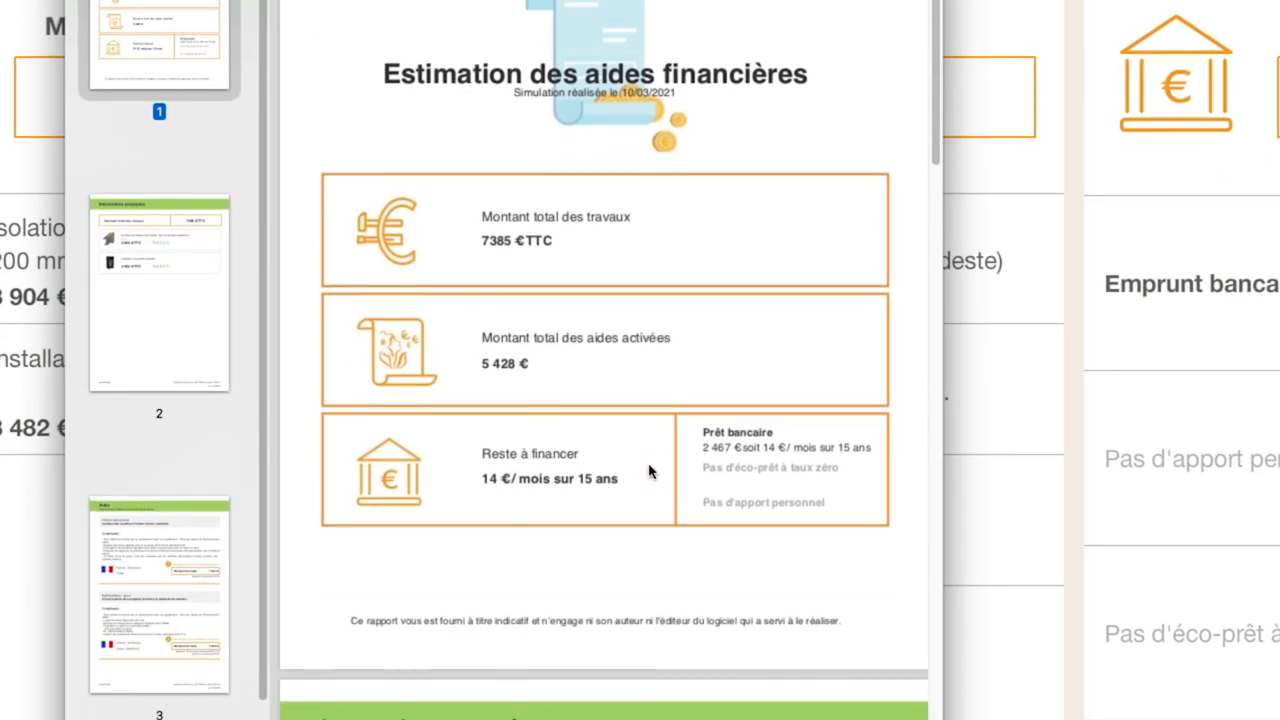
scroll(647, 470, "down", 15)
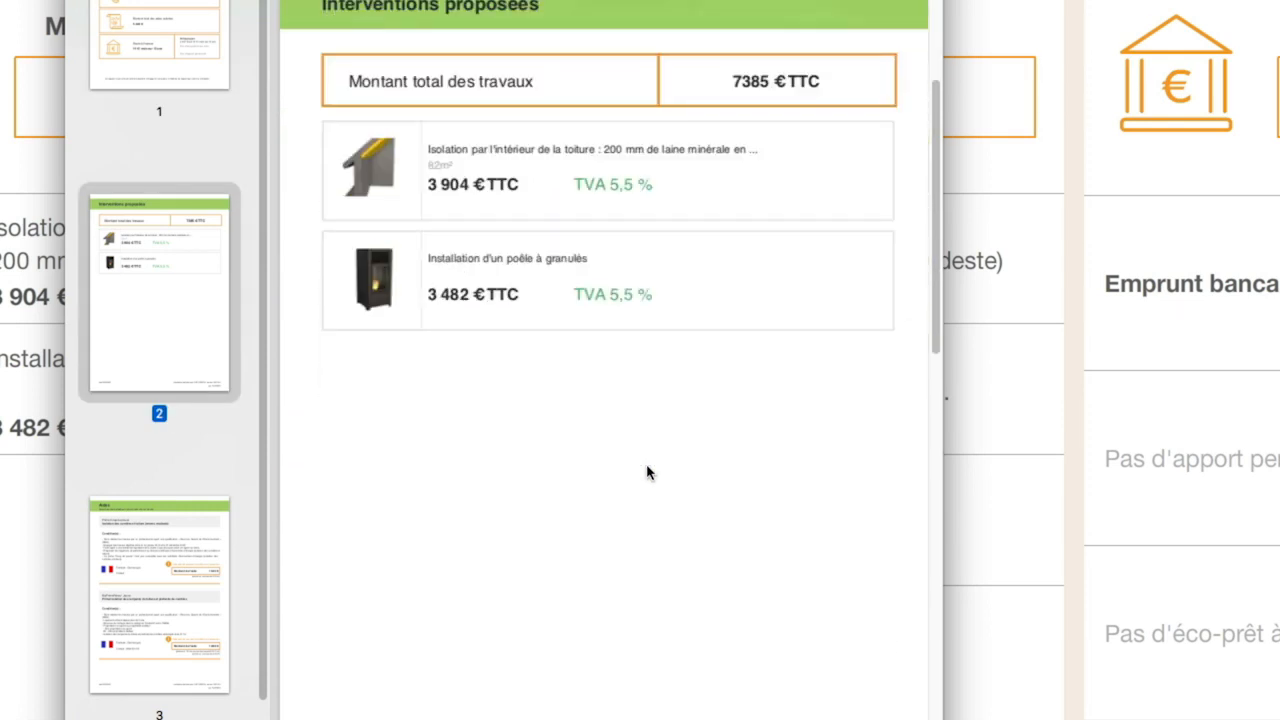
scroll(645, 472, "down", 15)
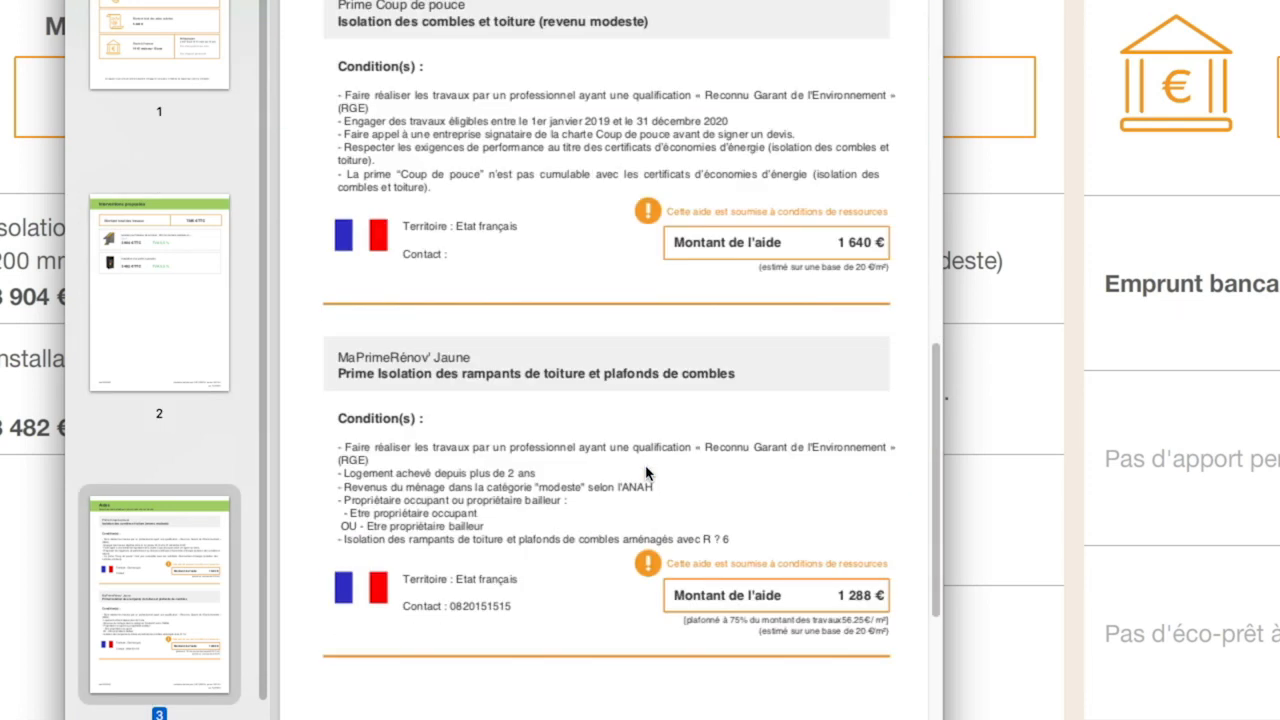
scroll(645, 473, "down", 9)
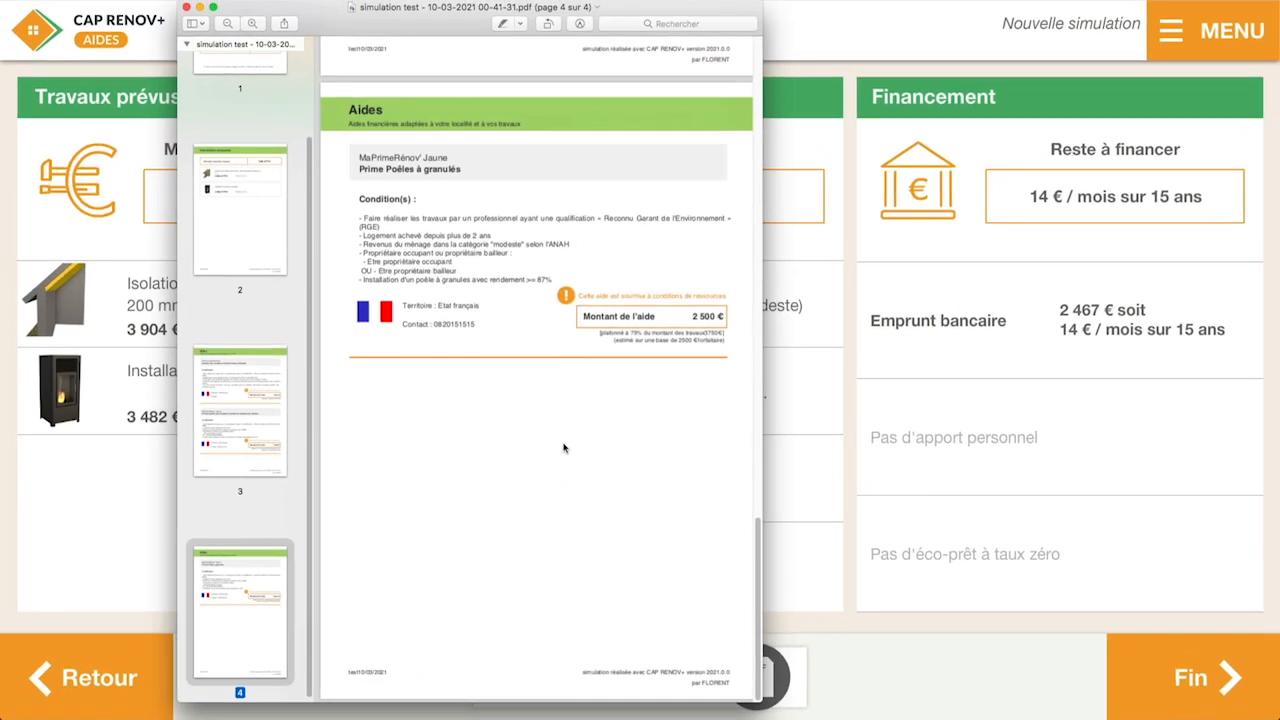
Return to the first page of the PDF report and close it to get back to the simulation summary
scroll(644, 473, "up", 5)
scroll(563, 448, "up", 20)
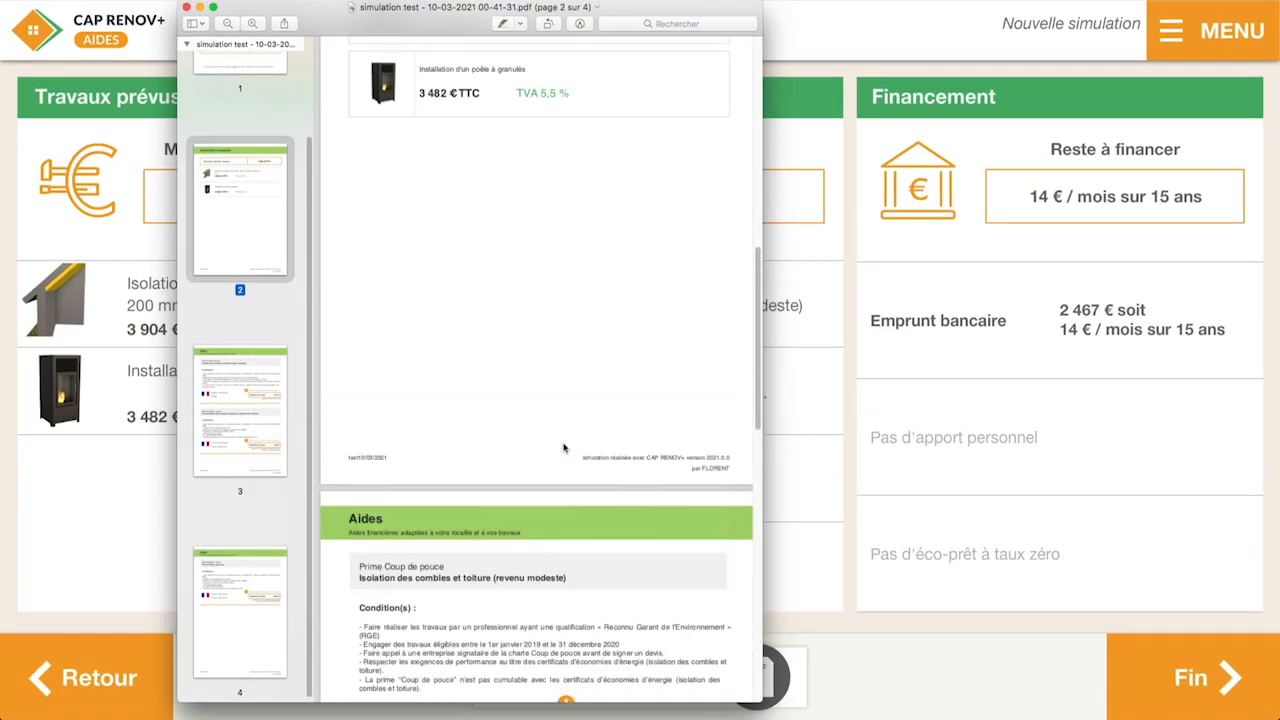
scroll(563, 448, "up", 12)
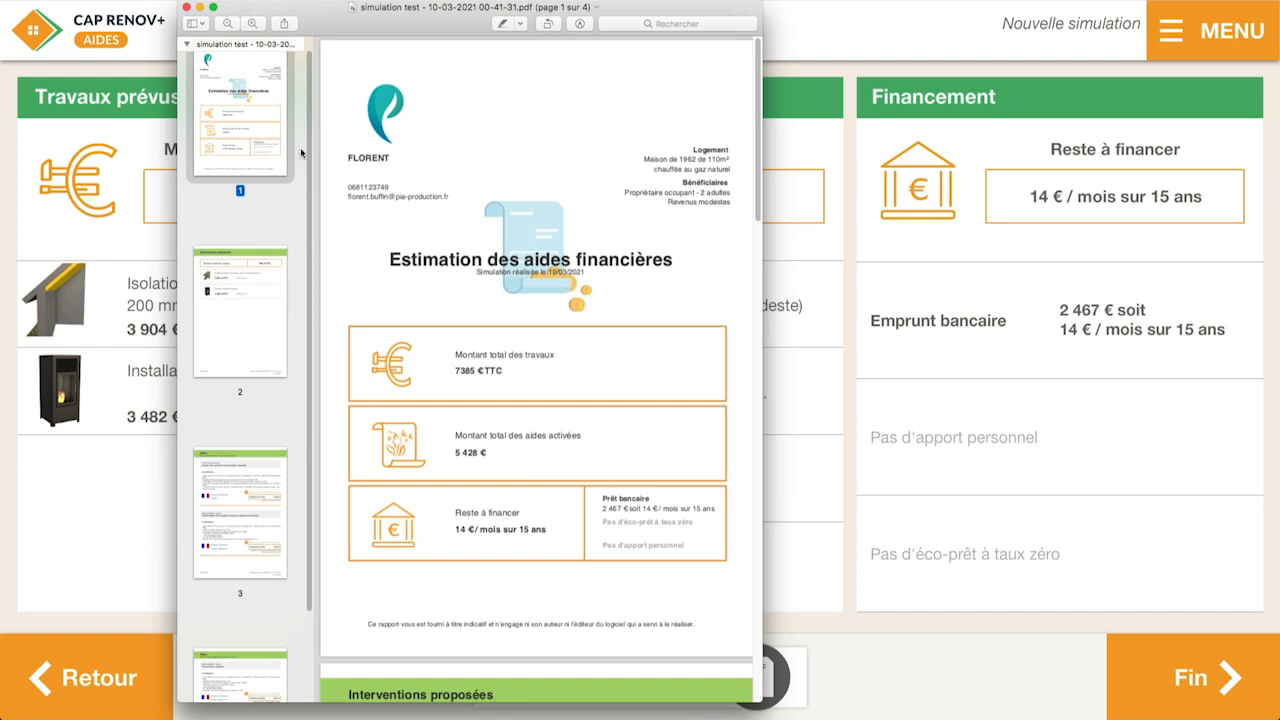
left_click_drag(309, 154, 309, 158)
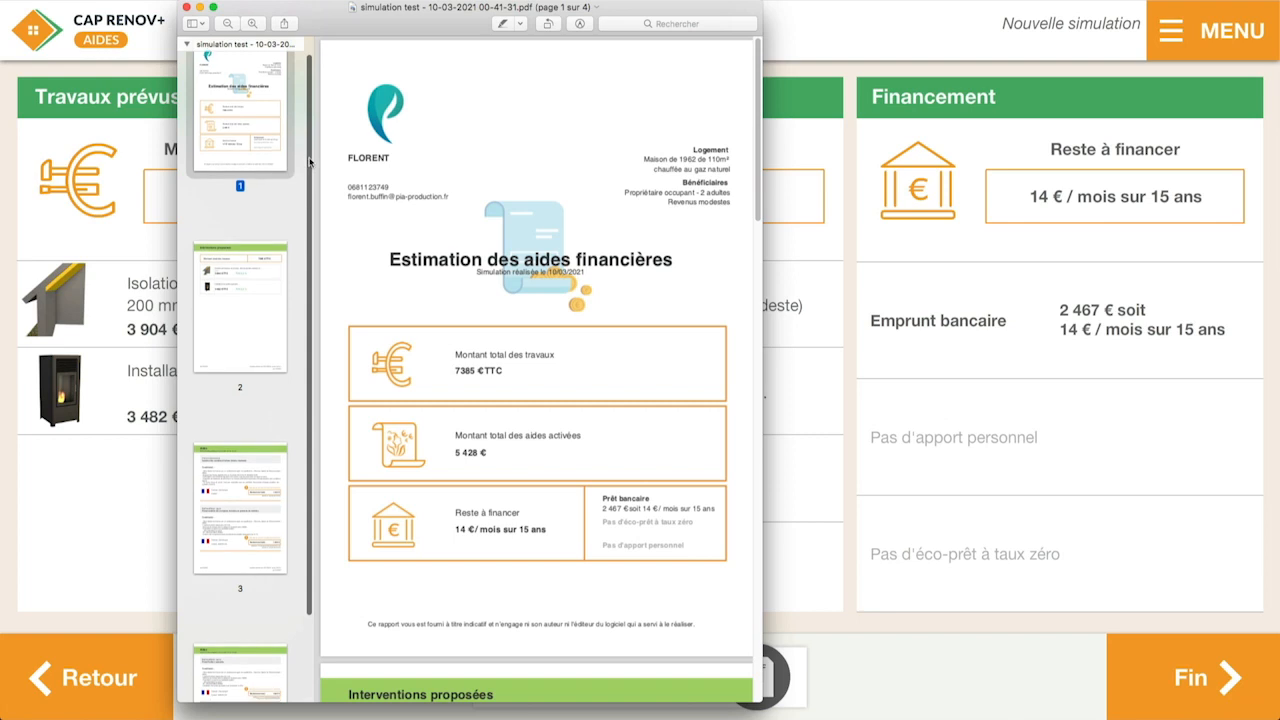
left_click(186, 7)
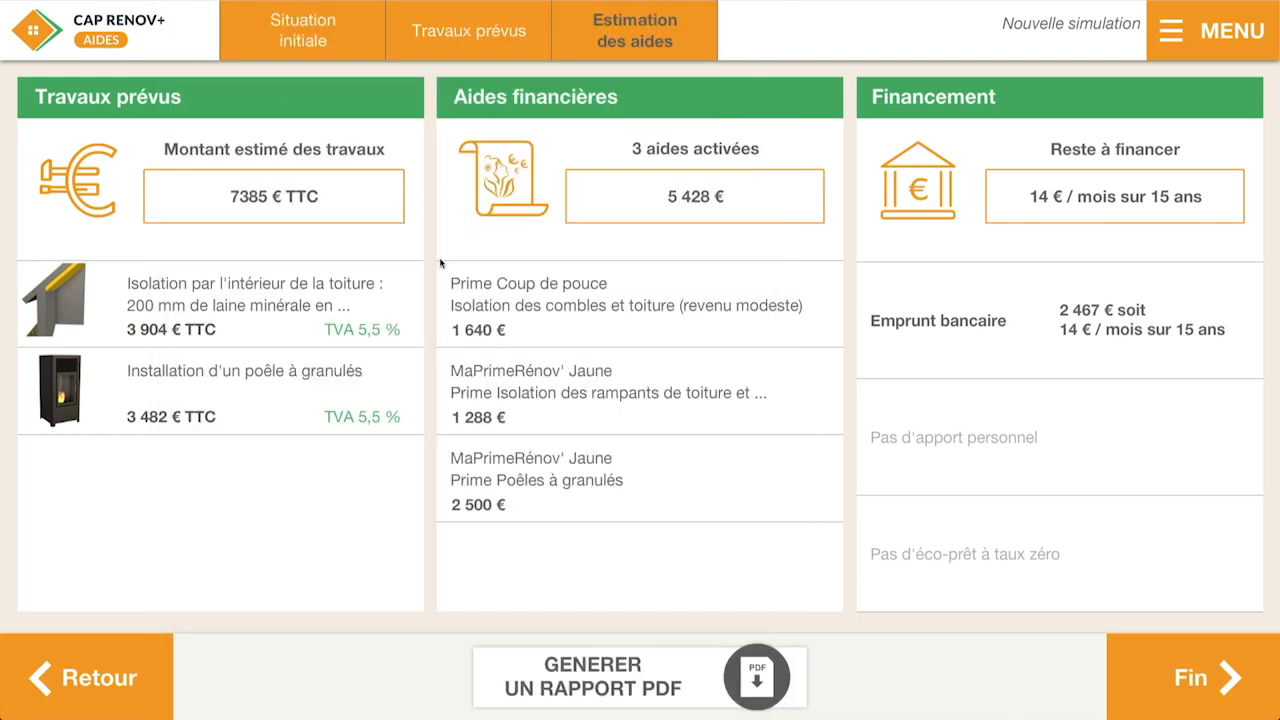